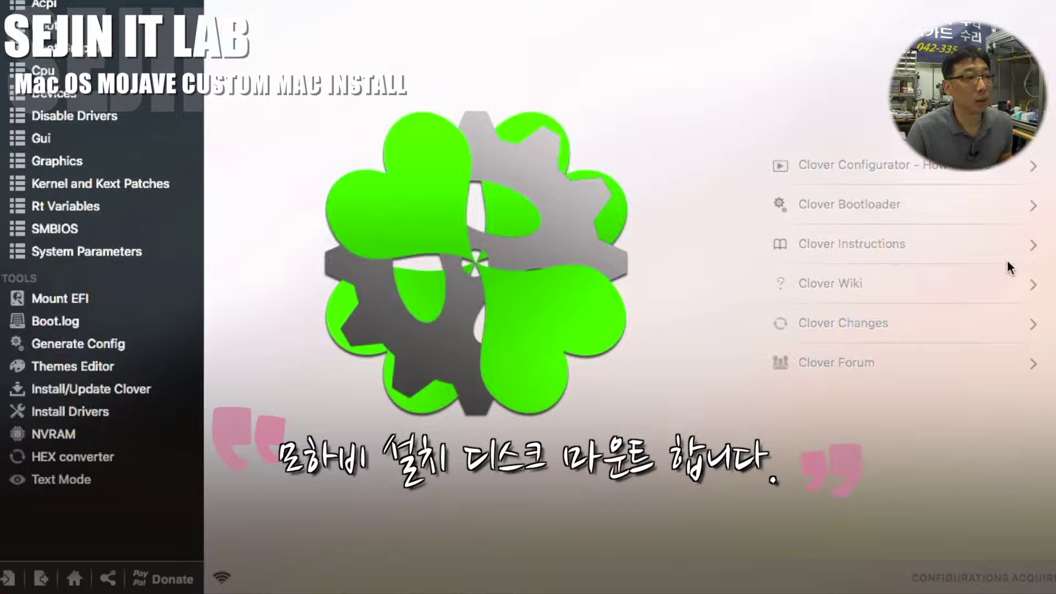
Step: Mount the 'EFI on EFI, Install macOS Mojave (disk1s1)' partition from the Mount EFI page
click(71, 299)
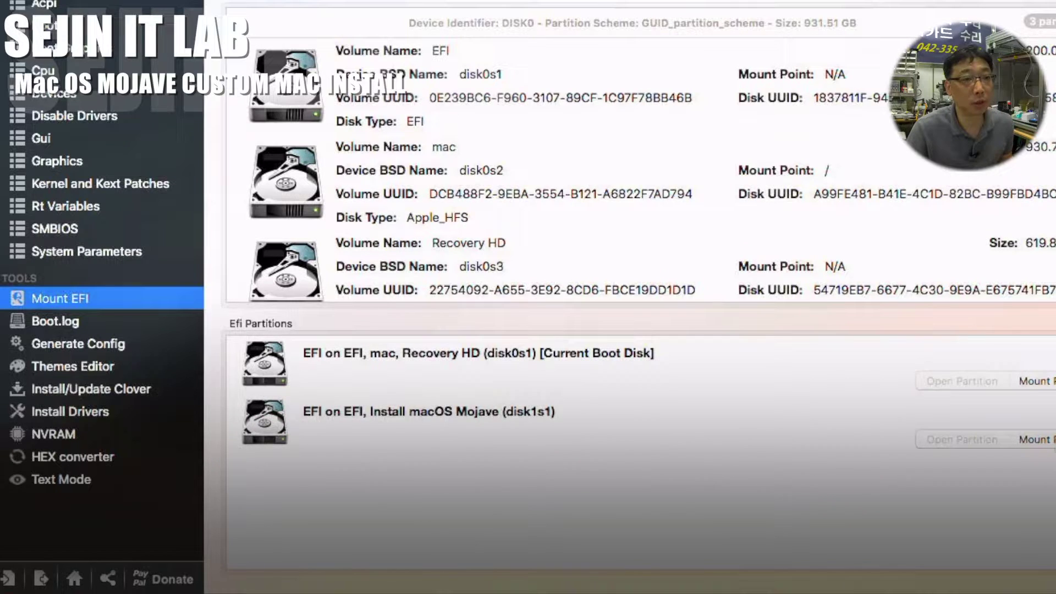
click(1054, 444)
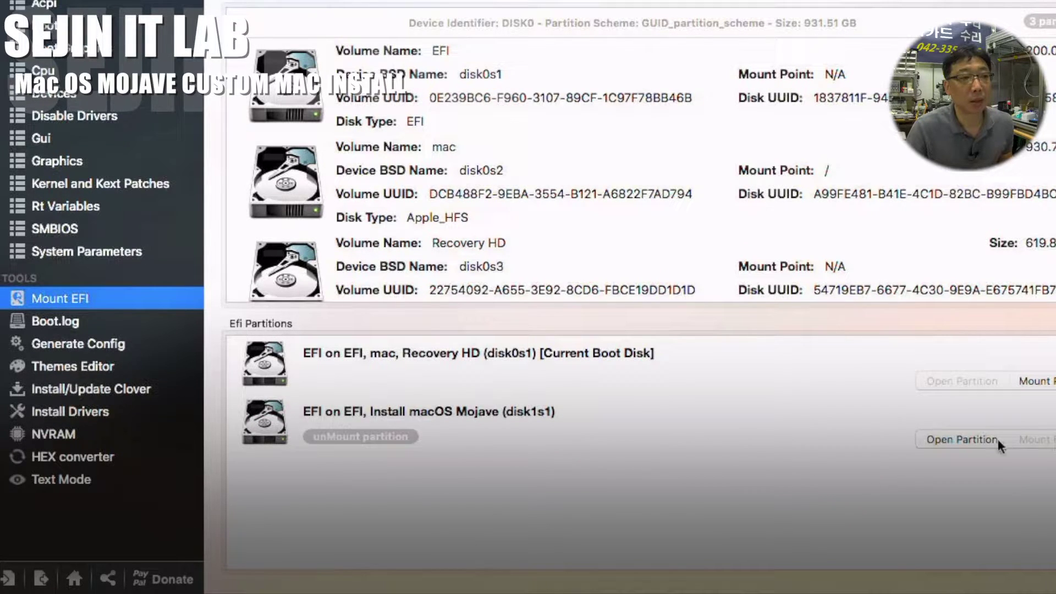
Step: Open the mounted EFI partition and browse to EFI > CLOVER > drivers64UEFI
click(952, 439)
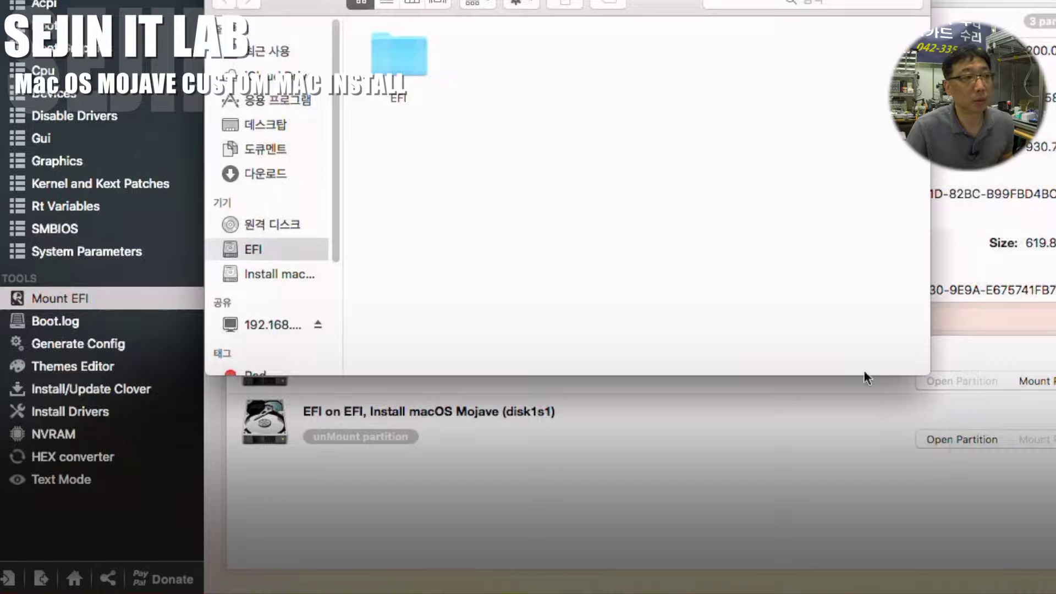
double_click(400, 61)
double_click(511, 60)
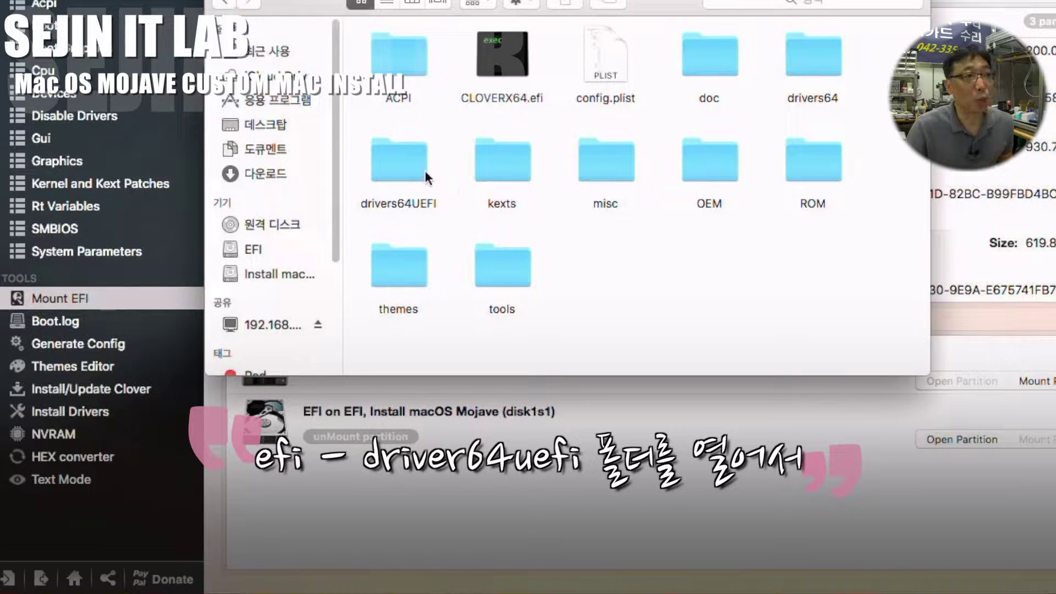
double_click(398, 167)
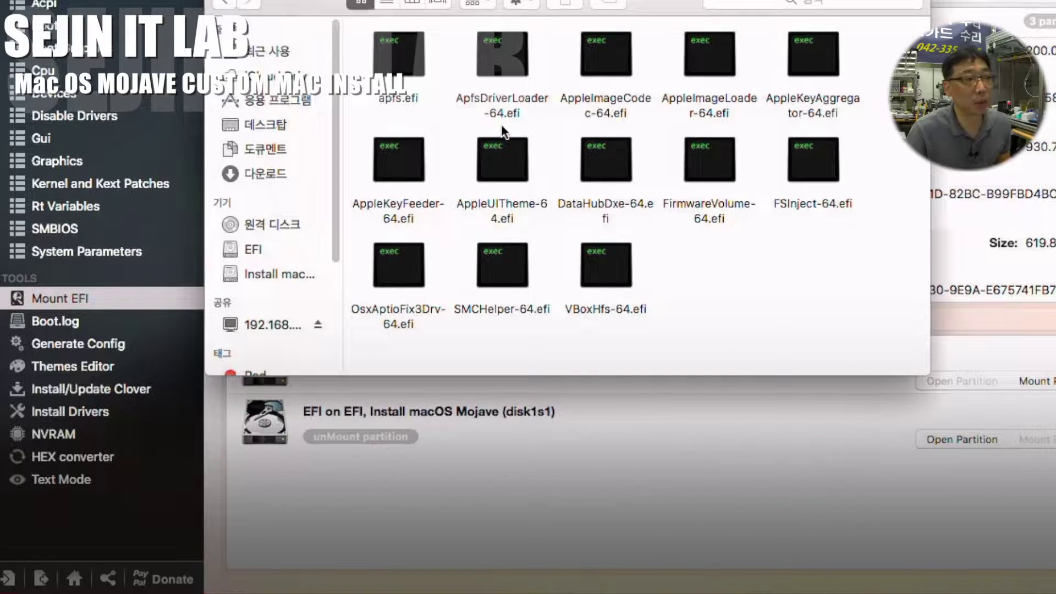
Step: Copy the new apfs.efi into drivers64UEFI, replacing the old one, and return to CLOVER
drag(410, 108, 377, 64)
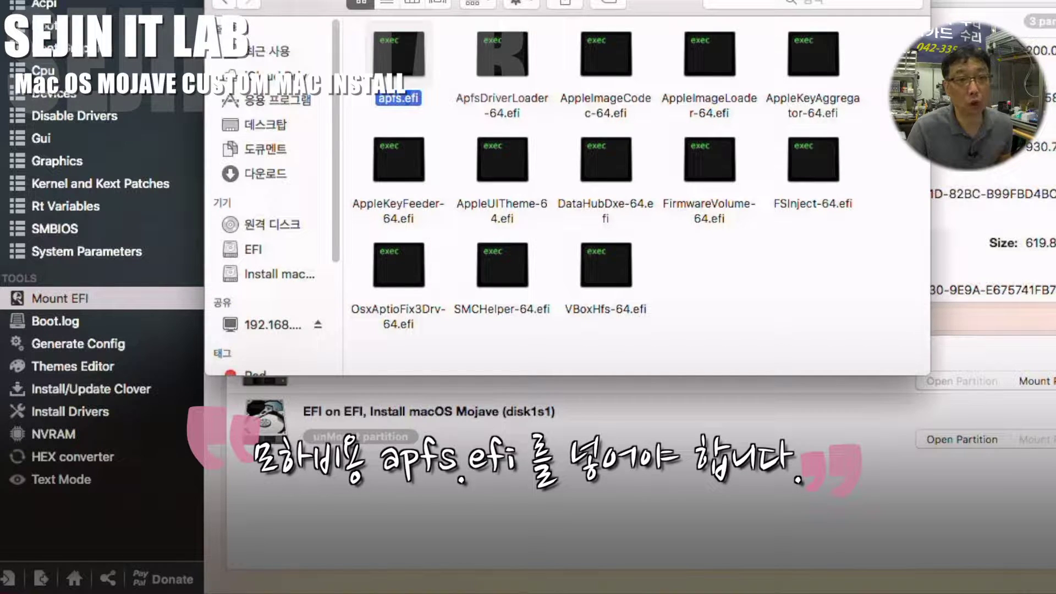
right_click(1028, 415)
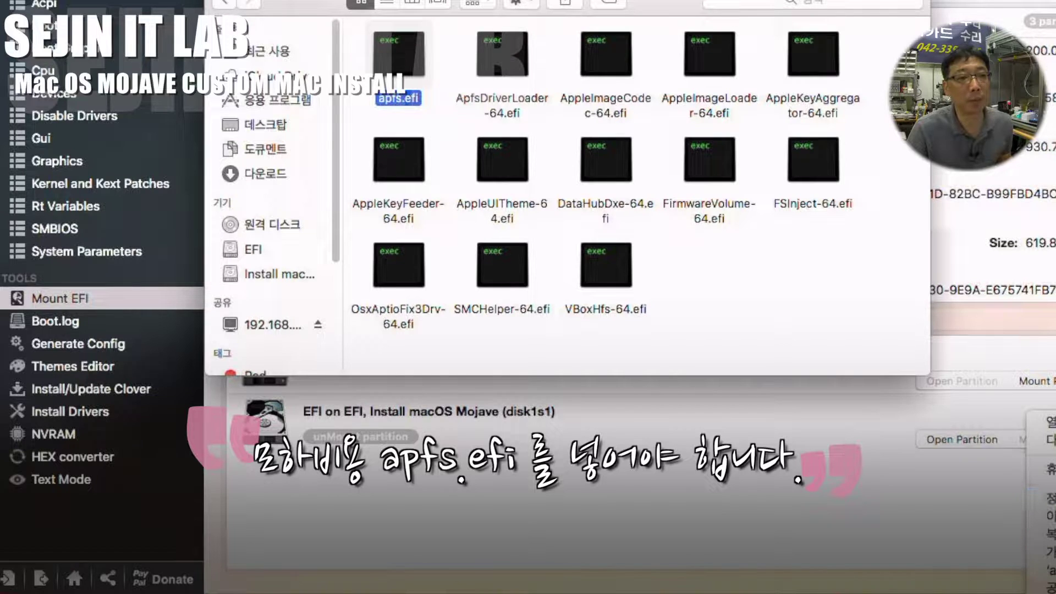
key(Escape)
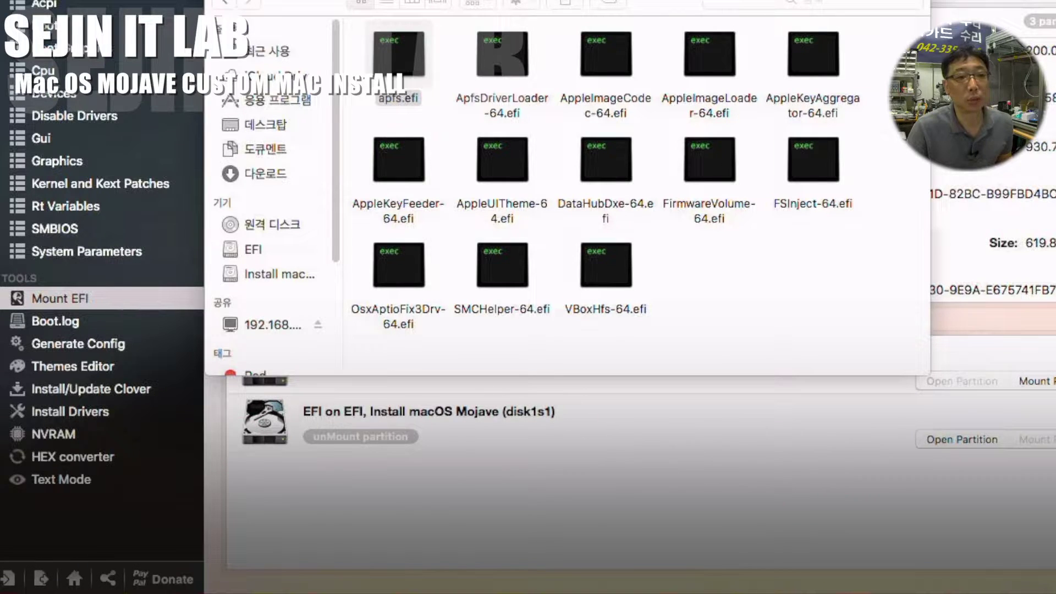
drag(1053, 322, 727, 296)
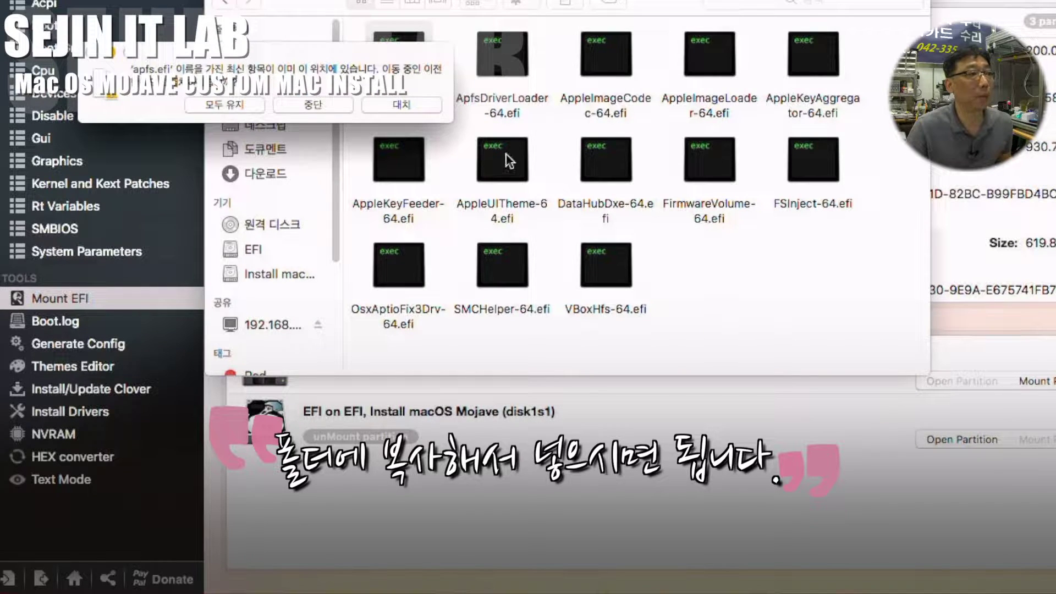
click(391, 104)
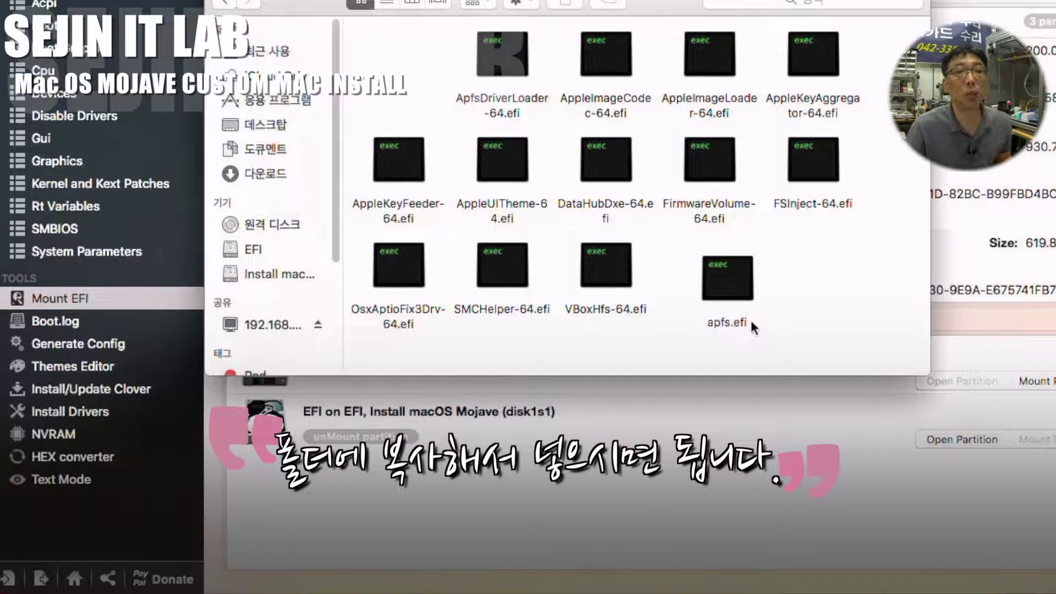
drag(732, 282, 712, 266)
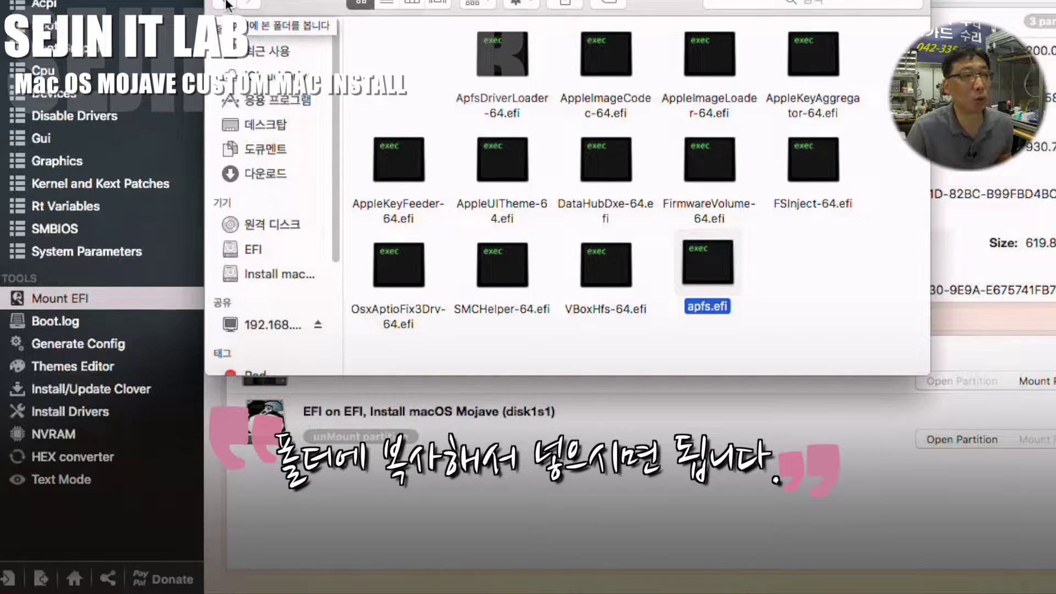
click(227, 4)
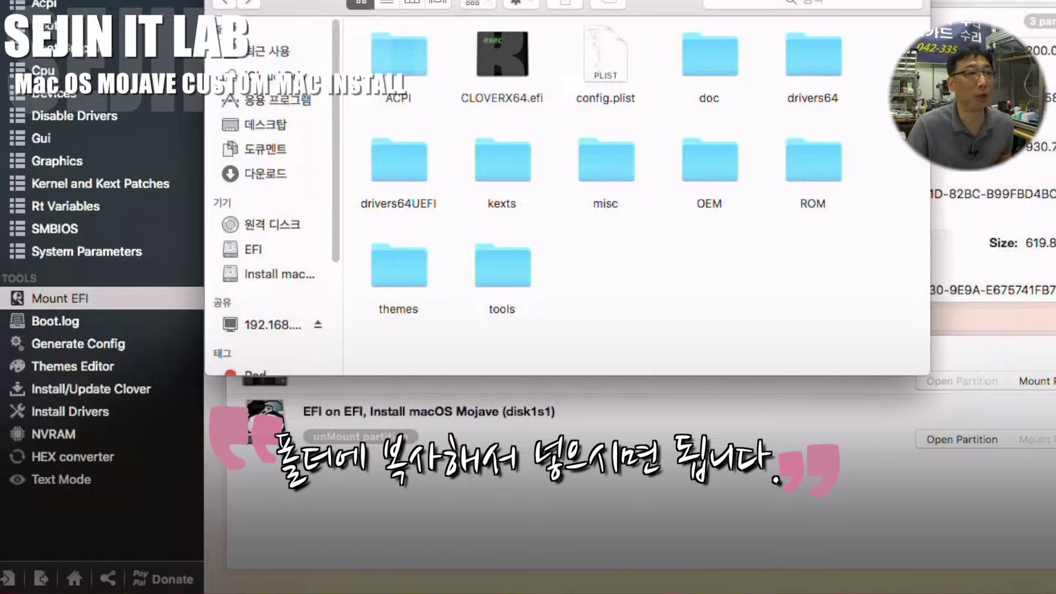
Step: Copy apfs.efi onto the Install macOS Mojave volume, replacing its older copy, and close the window
key(super+w)
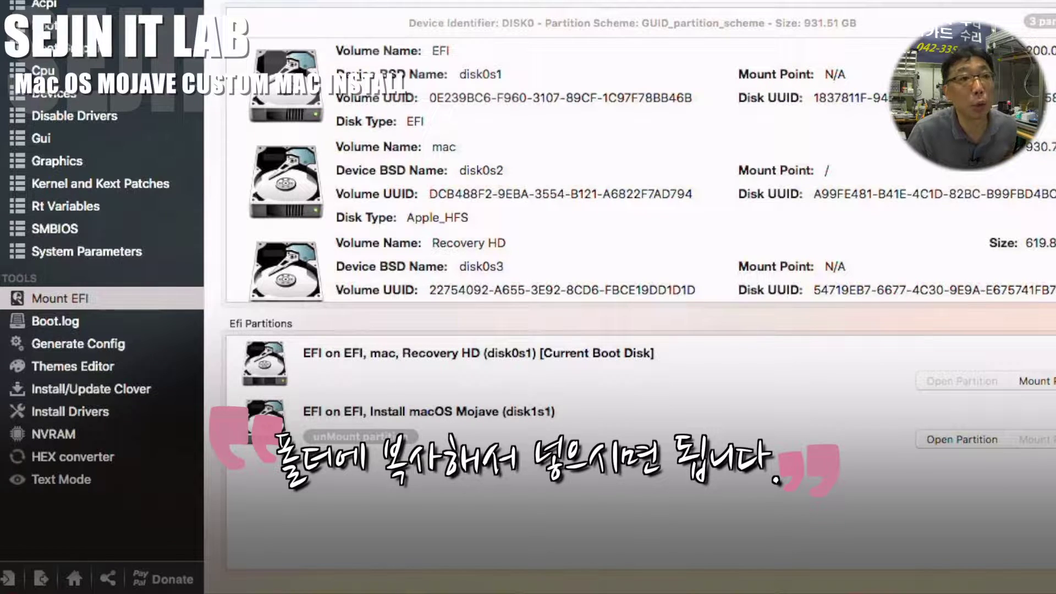
double_click(1055, 60)
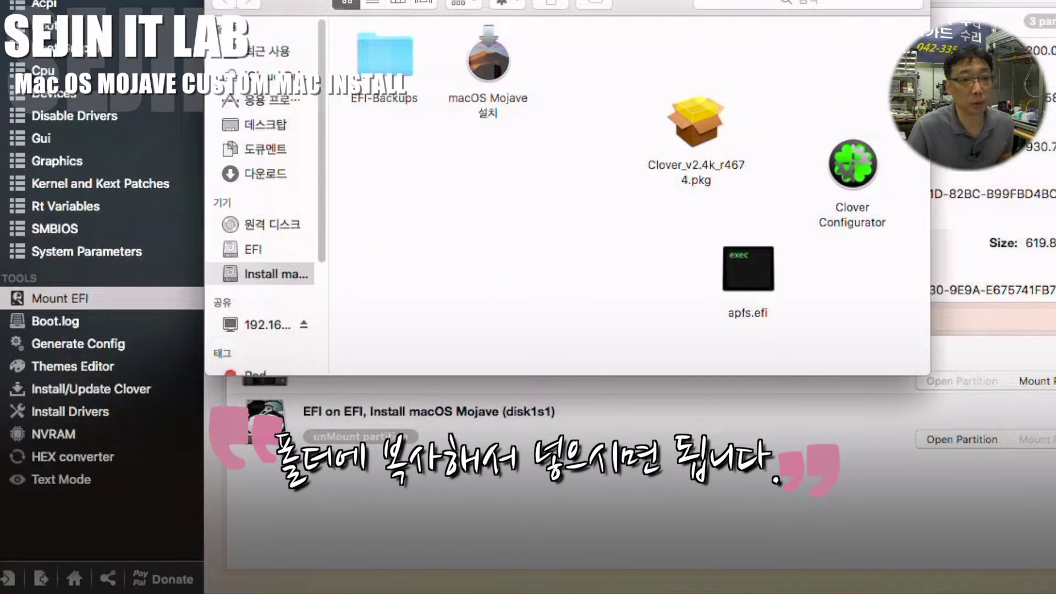
drag(1055, 297, 582, 278)
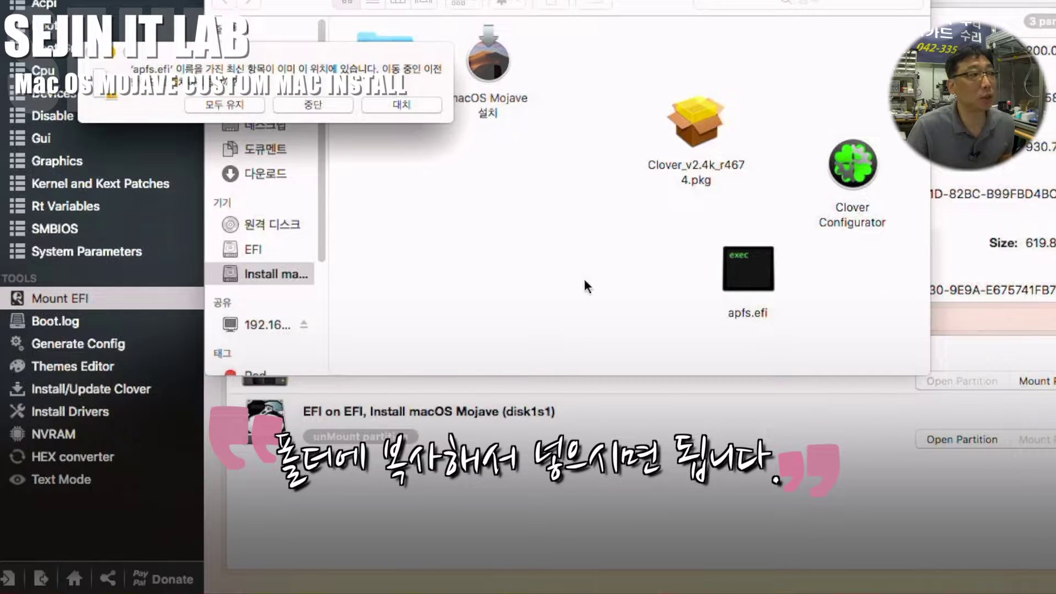
click(411, 104)
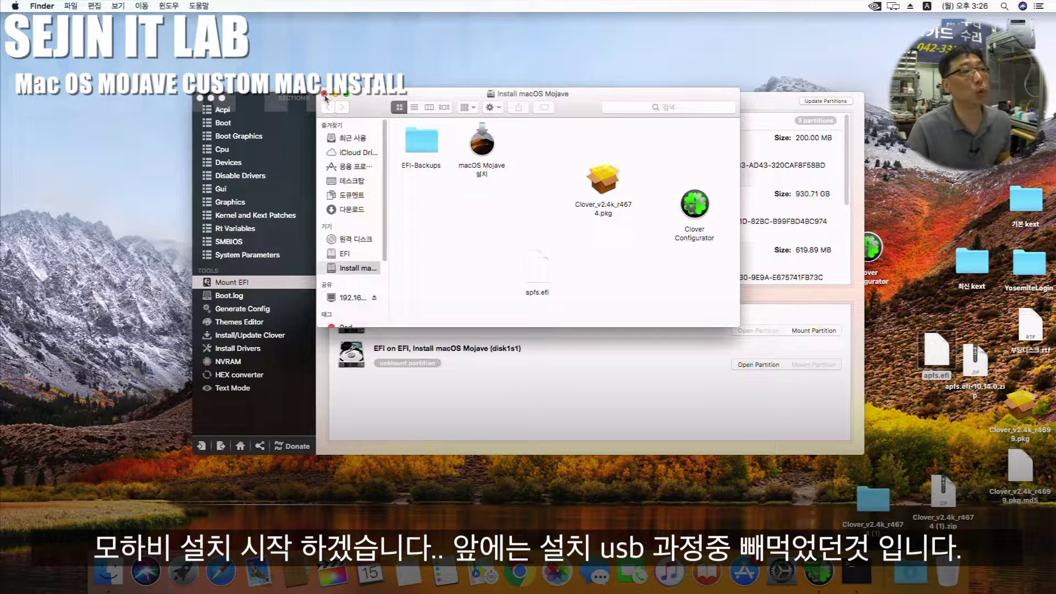
click(324, 94)
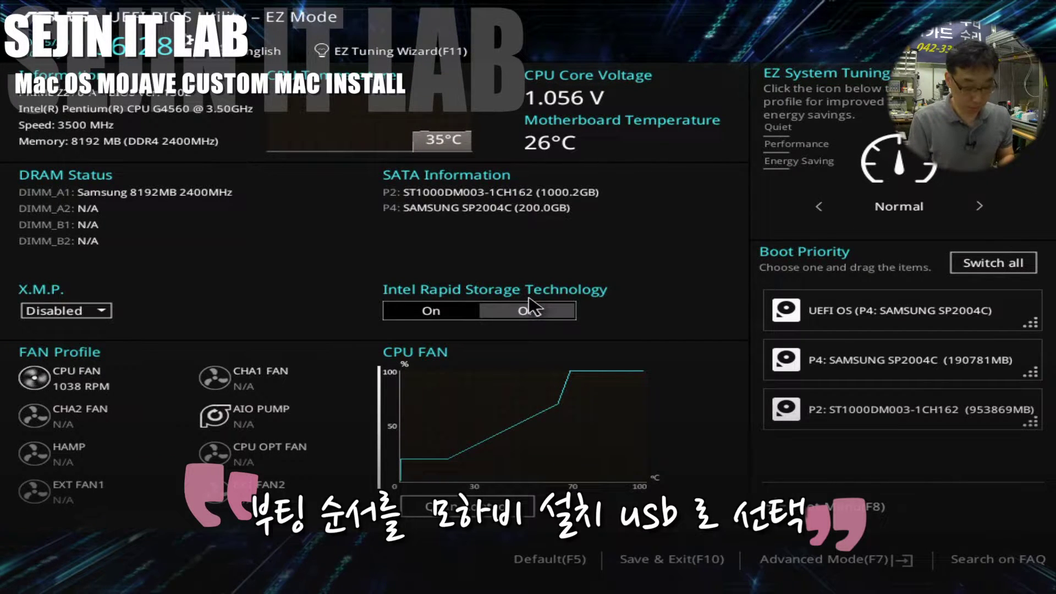
Step: Boot the USB via the F8 menu and start 'Boot macOS Install from Install macOS Mojave' in Clover
key(F8)
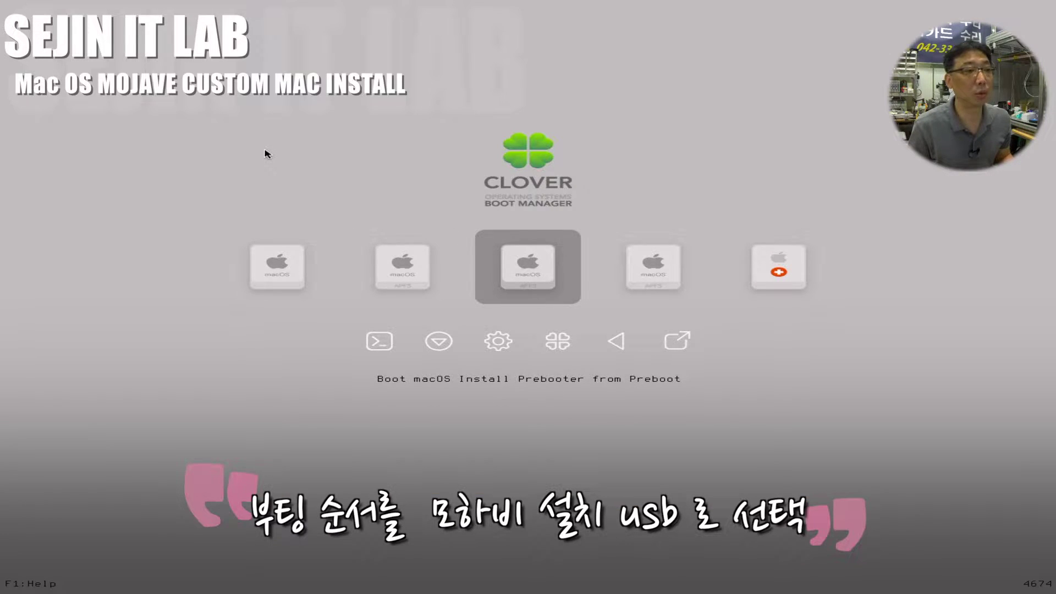
key(Left)
key(Left)
key(Right)
key(Right)
key(Right)
key(Left)
key(Left)
key(Left)
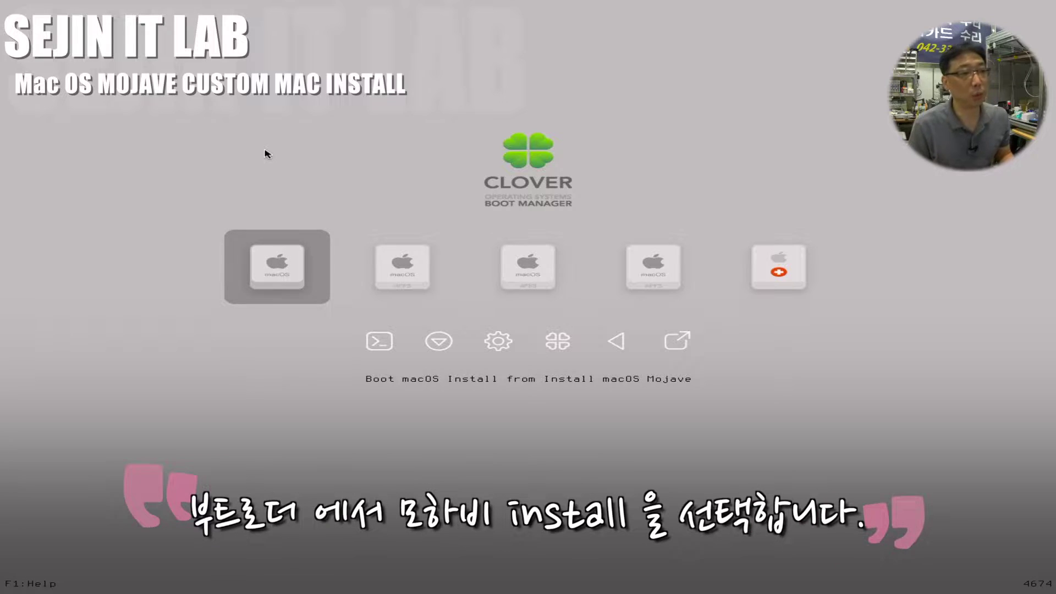
key(Right)
key(Right)
key(Right)
key(Right)
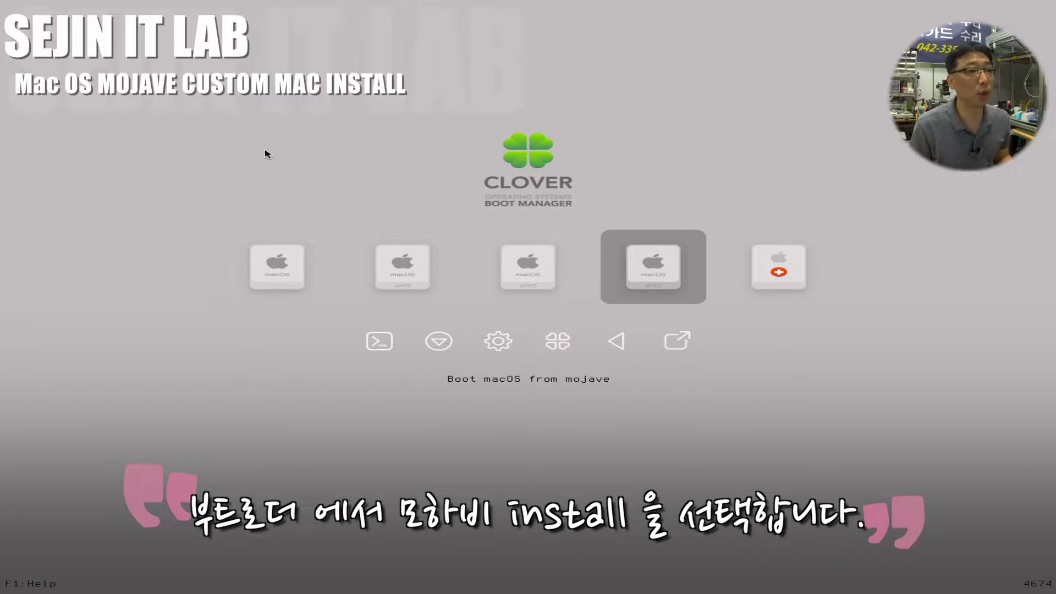
key(Left)
key(Left)
key(Left)
key(Left)
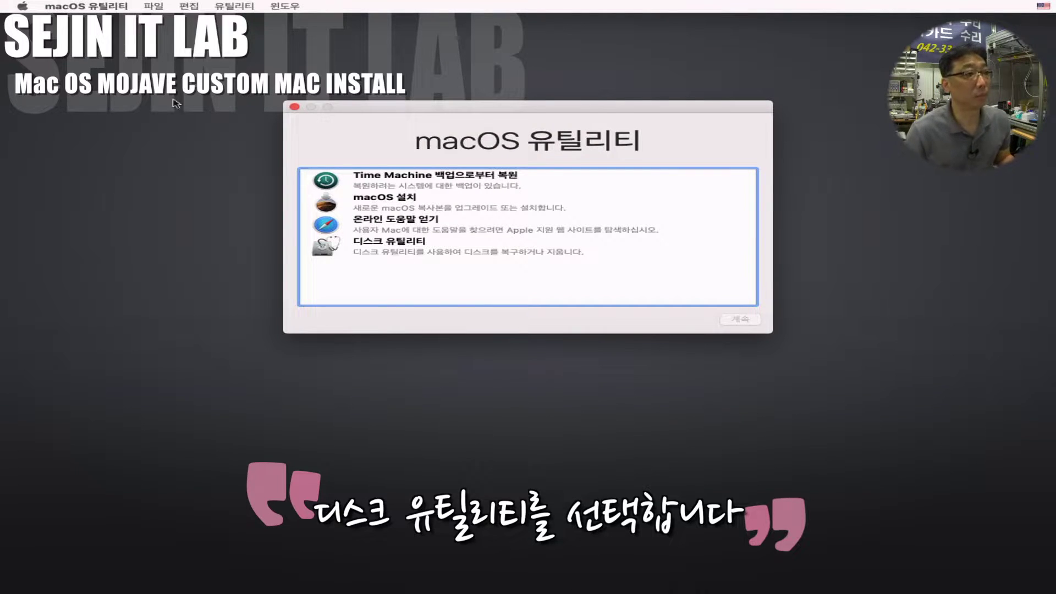
Step: Launch Disk Utility, show all devices, and select the ST1000DM003 disk
click(390, 251)
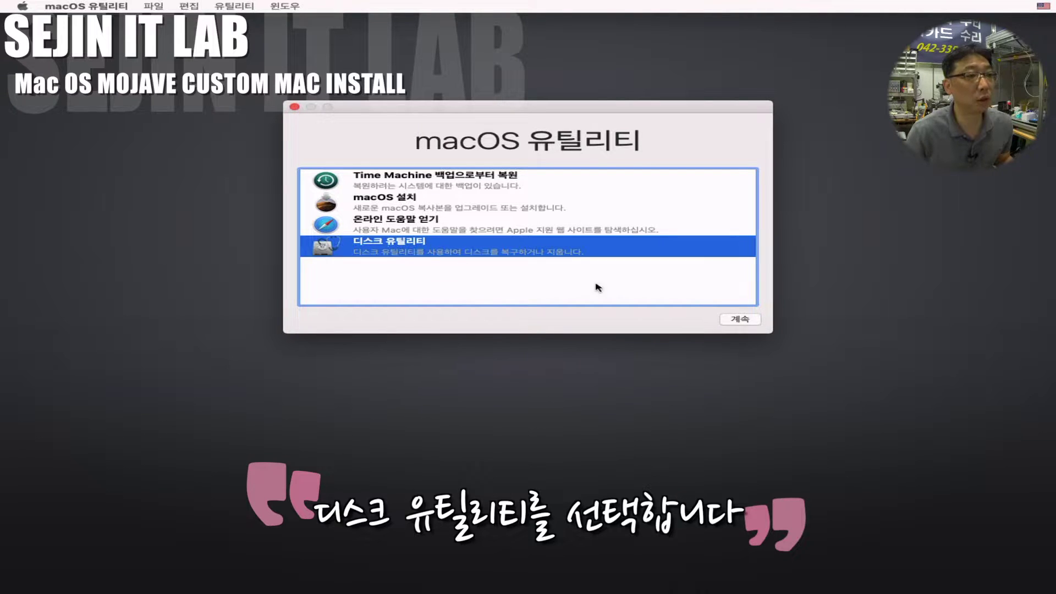
click(754, 319)
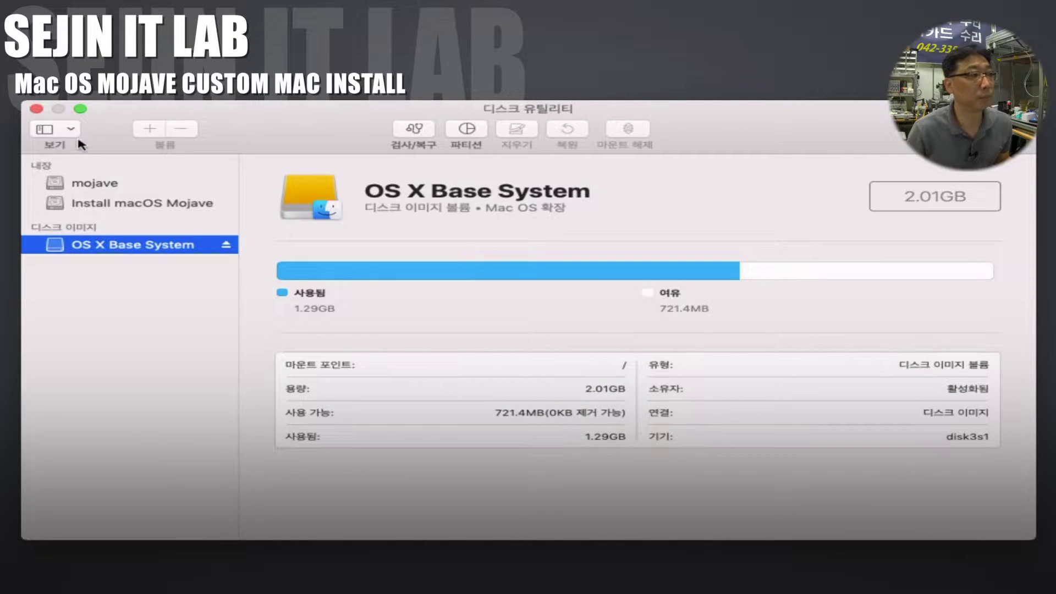
click(71, 130)
click(91, 185)
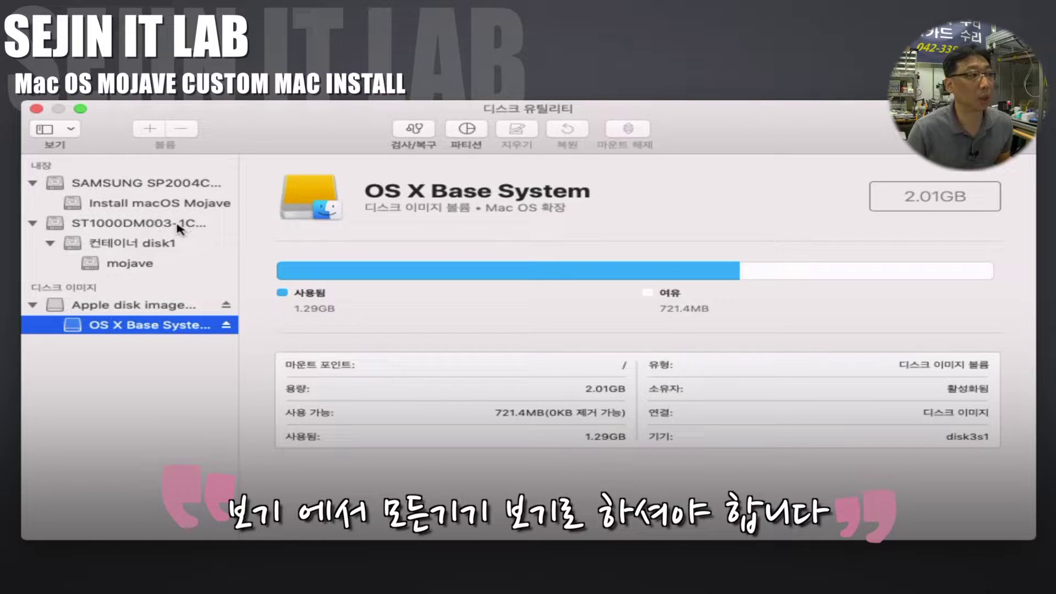
click(130, 228)
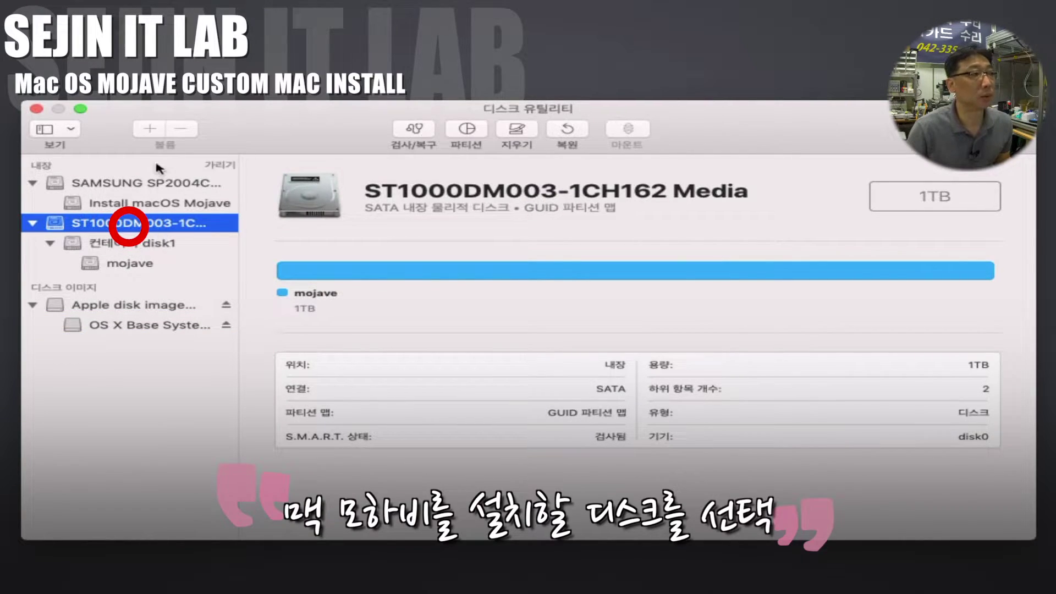
Step: Erase the ST1000DM003 disk as 'mojave' with a GUID Partition Map
click(517, 131)
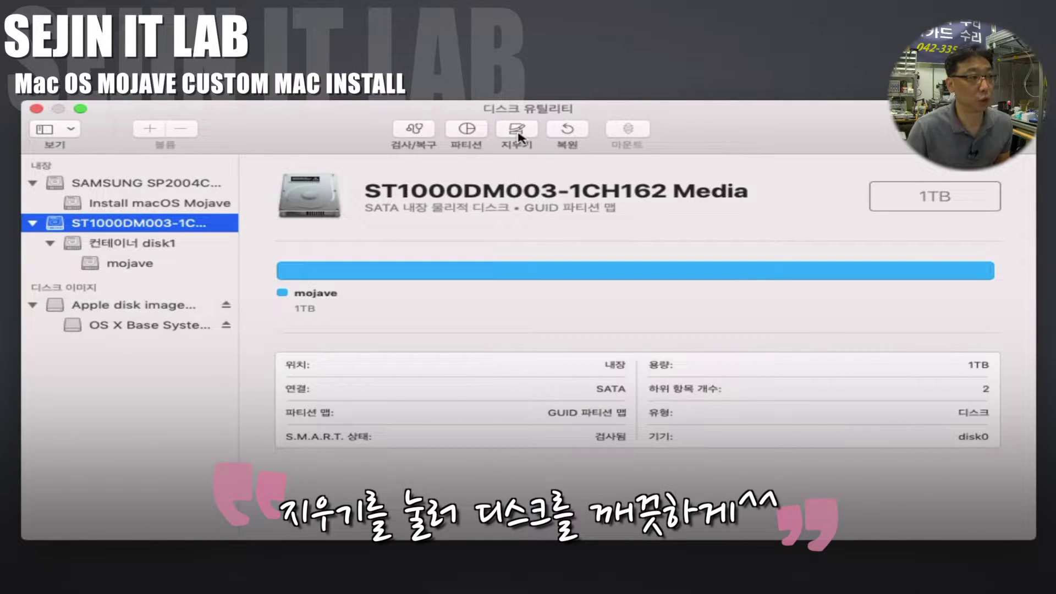
click(518, 134)
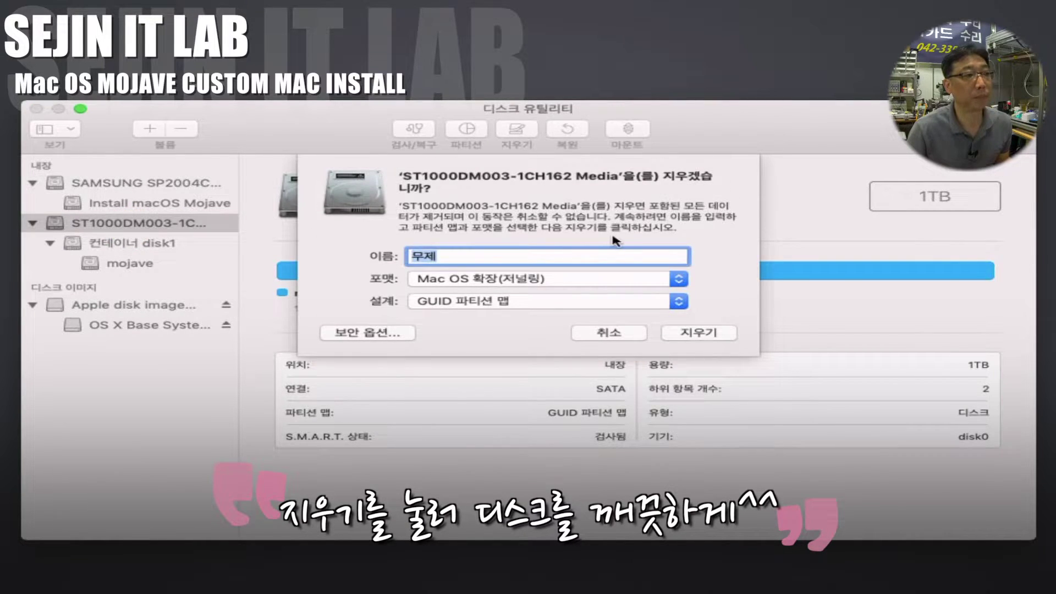
text(moj)
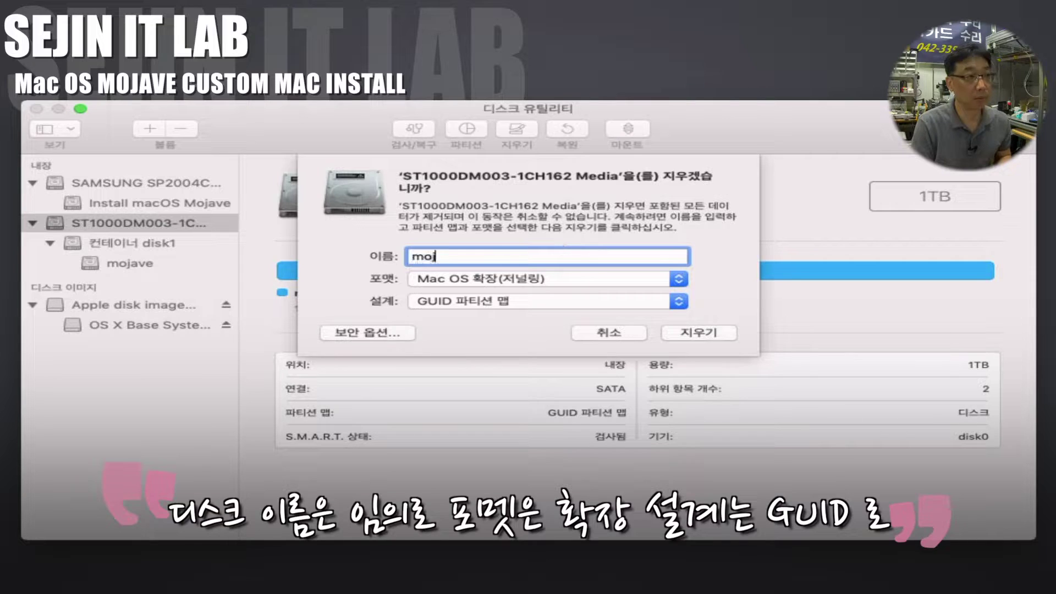
text(ave)
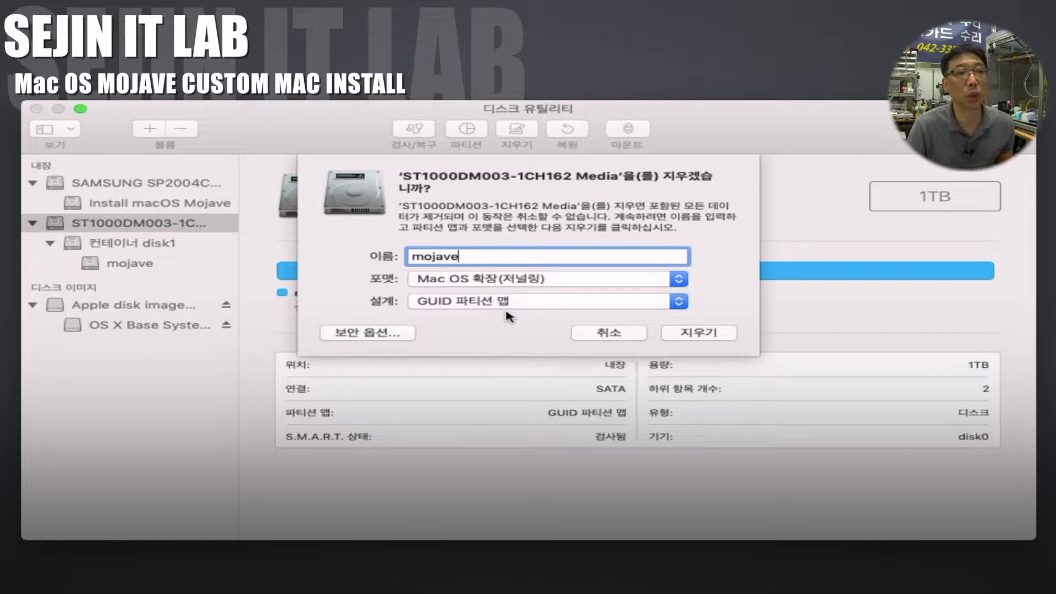
click(724, 332)
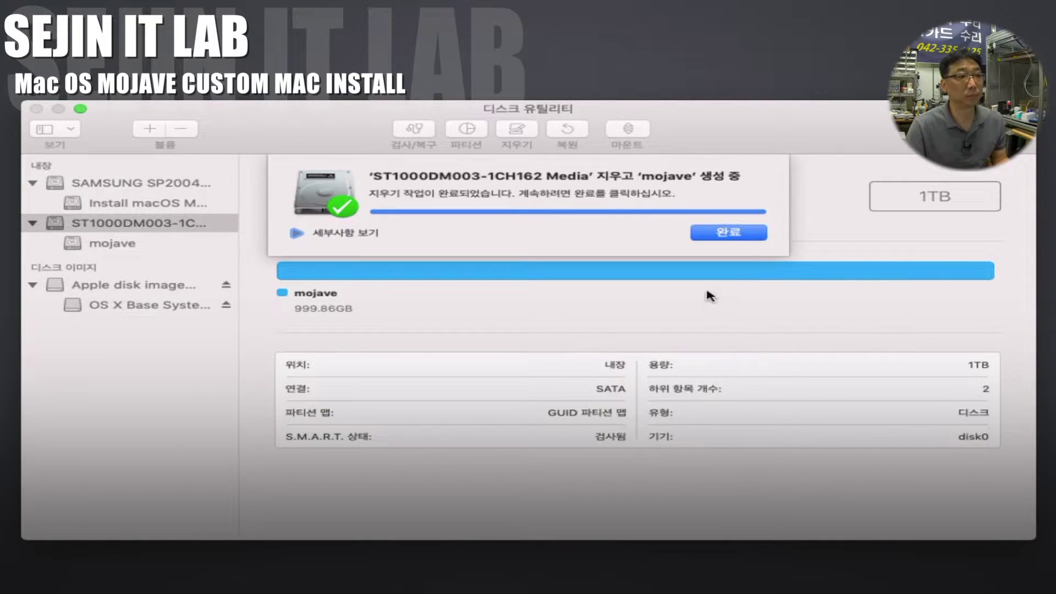
click(737, 233)
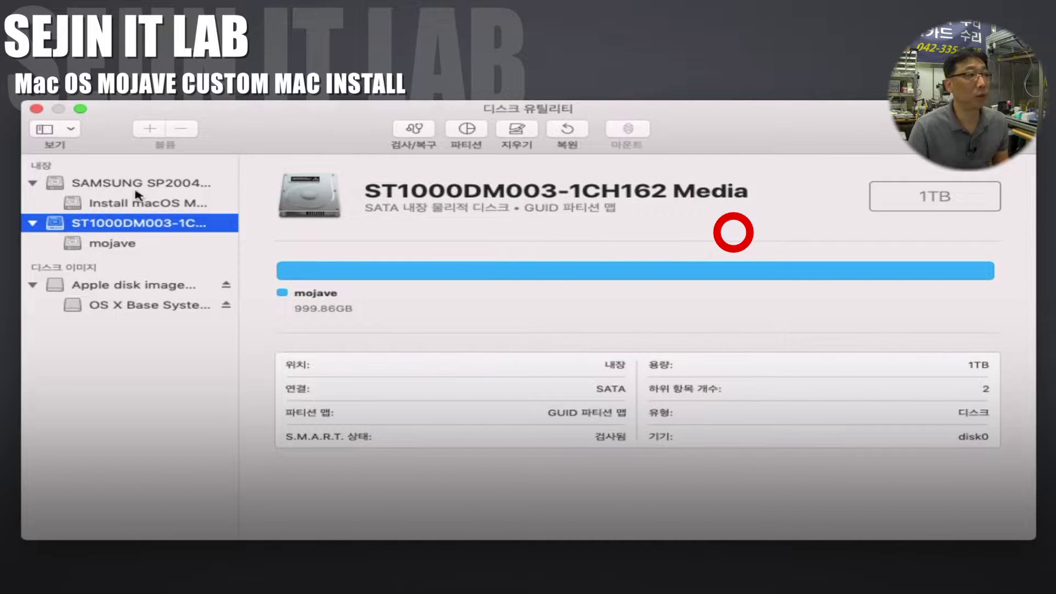
Step: Quit Disk Utility and start the Install macOS Mojave installer past its welcome screen
click(36, 113)
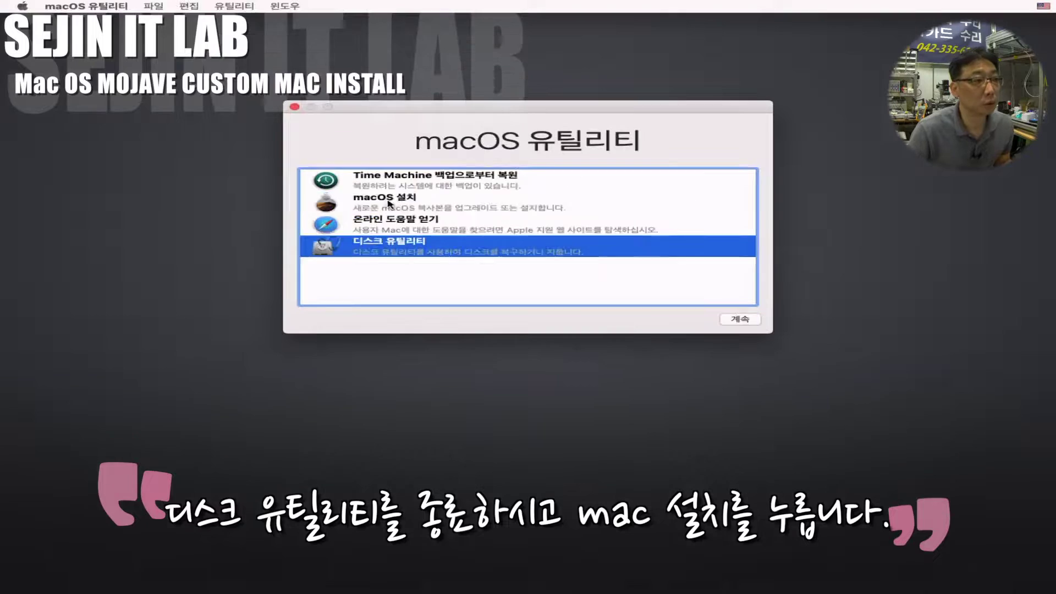
click(388, 203)
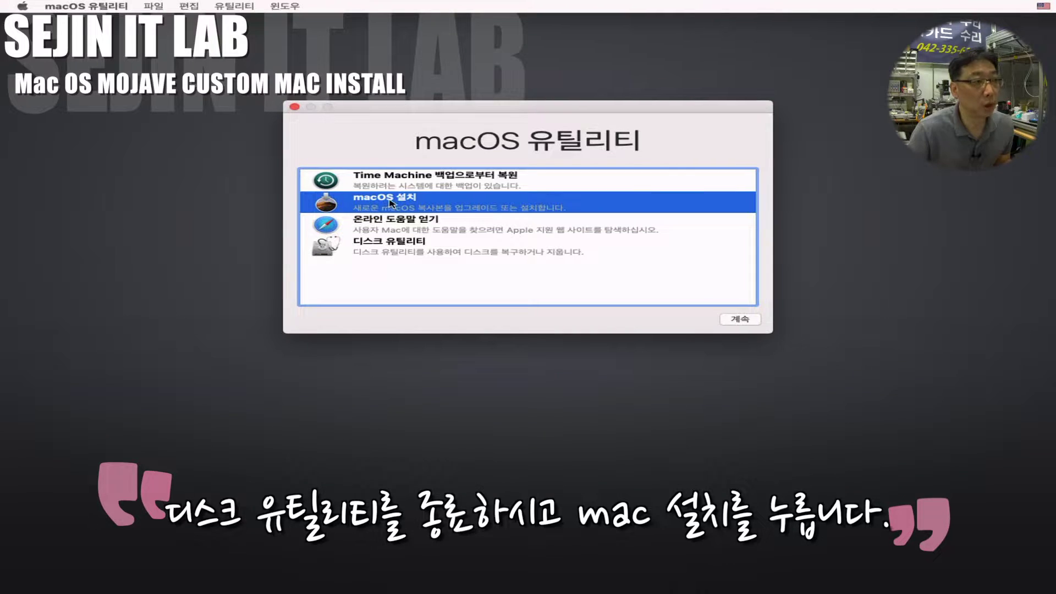
click(746, 320)
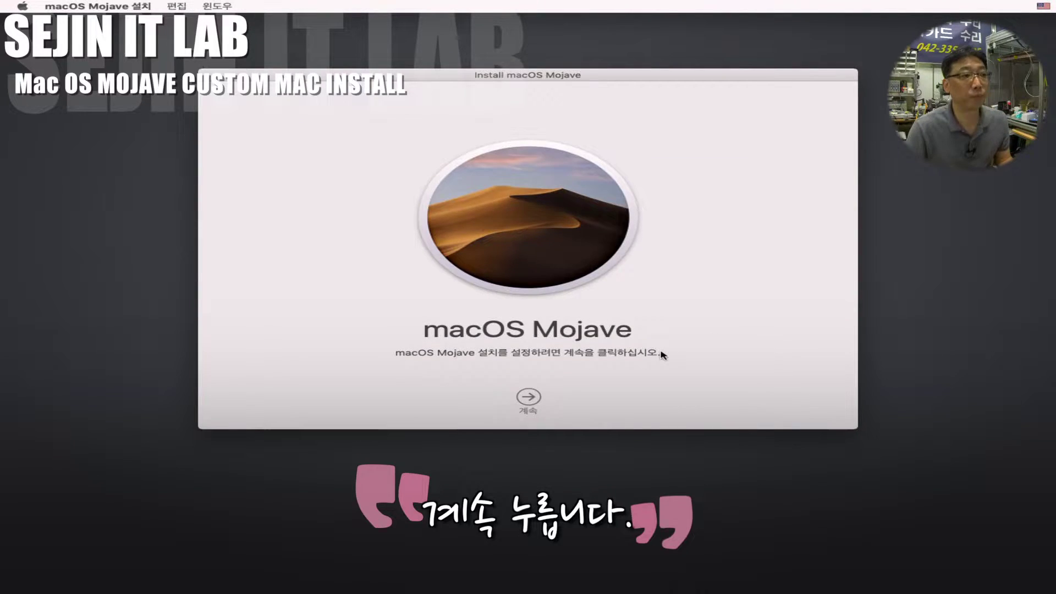
click(527, 398)
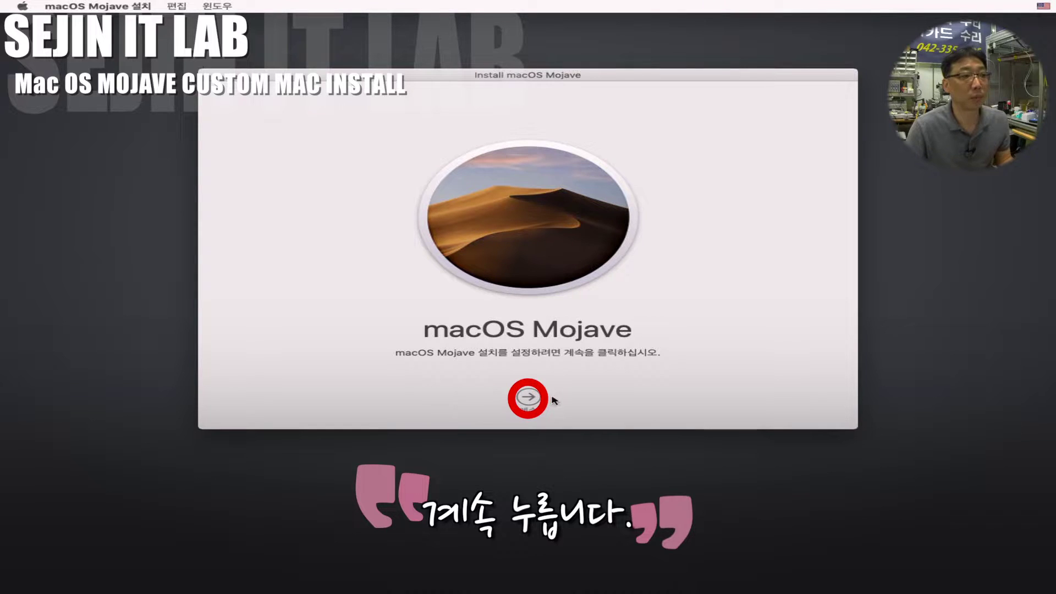
click(527, 398)
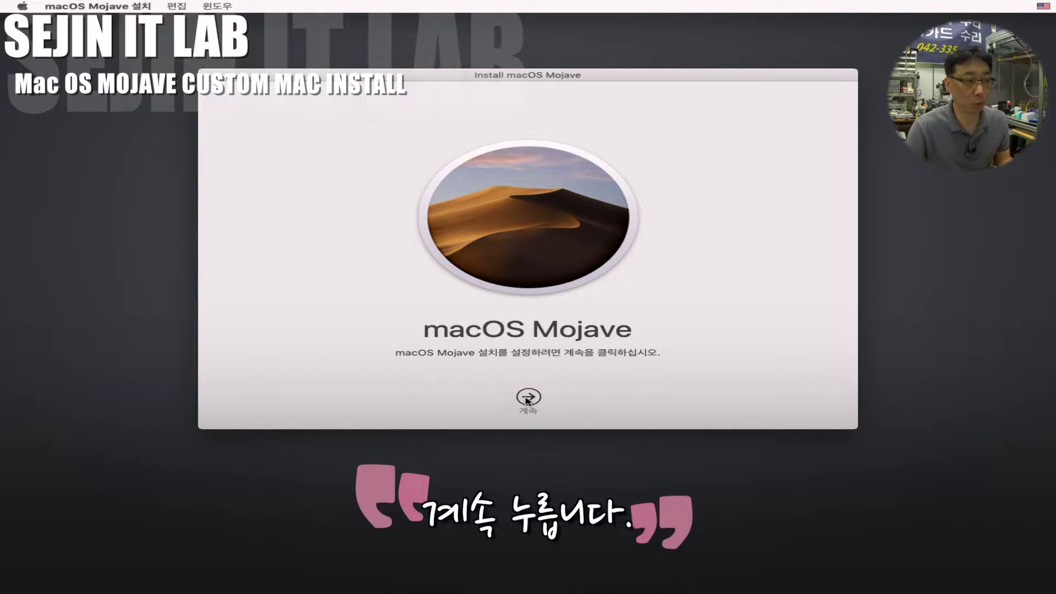
Step: Agree to the licence and install Mojave onto the mojave disk
click(571, 399)
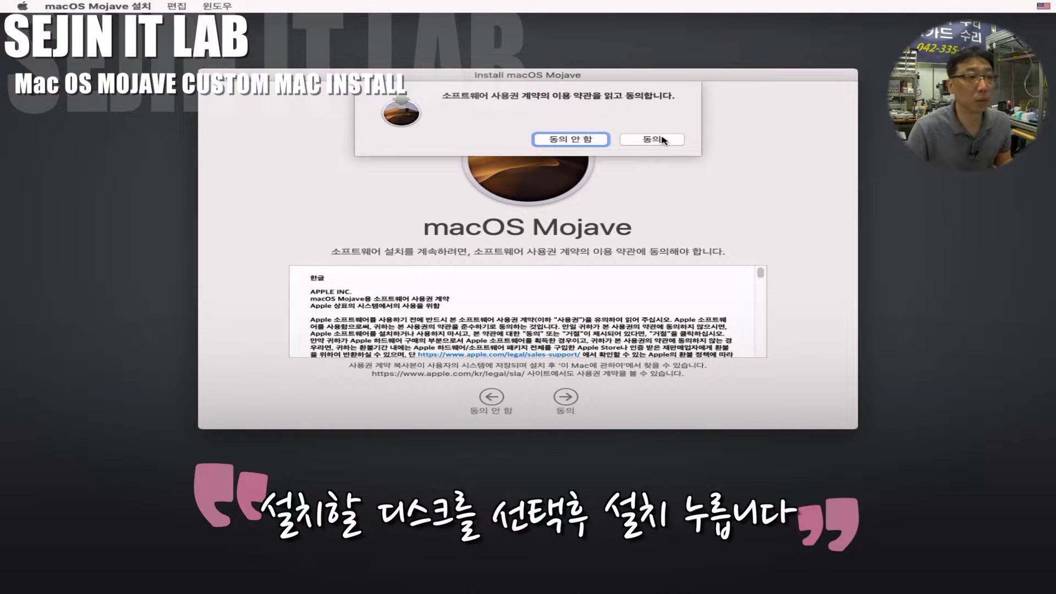
click(660, 140)
click(463, 324)
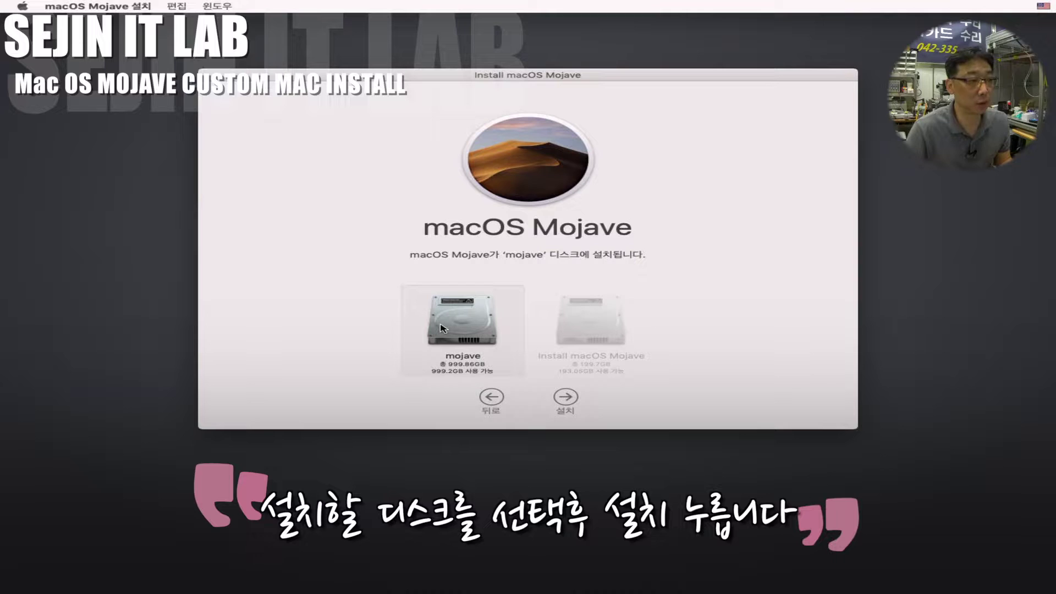
click(570, 403)
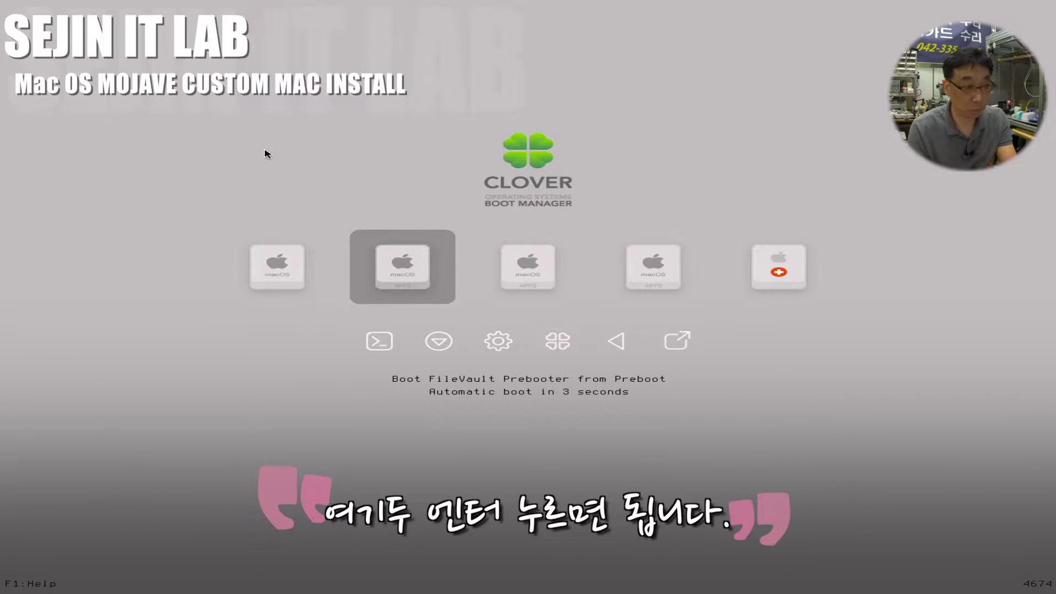
Step: Boot the Preboot macOS entry from Clover and reach the country list
key(Return)
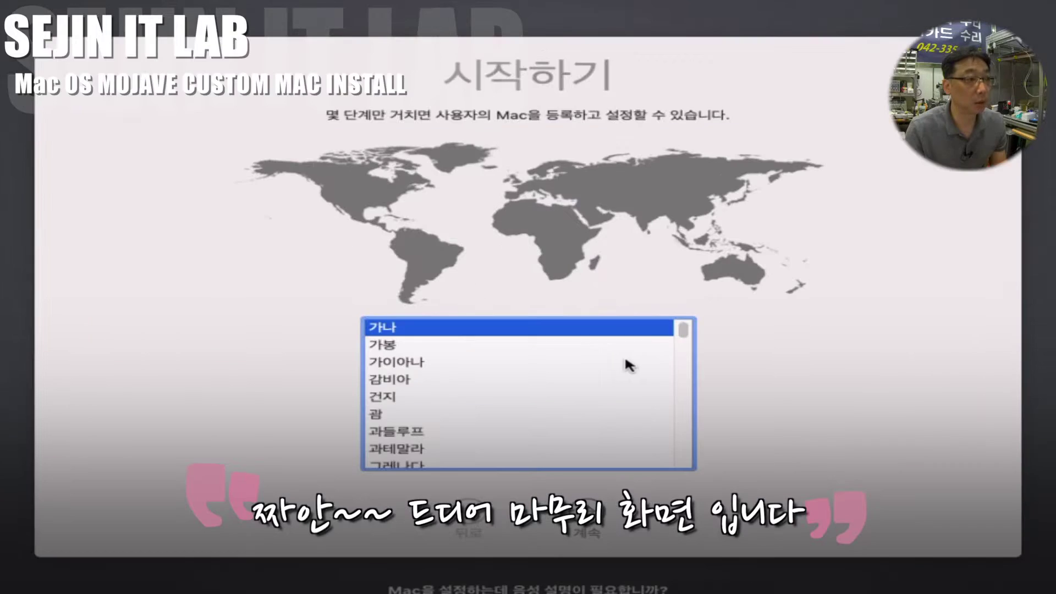
click(567, 341)
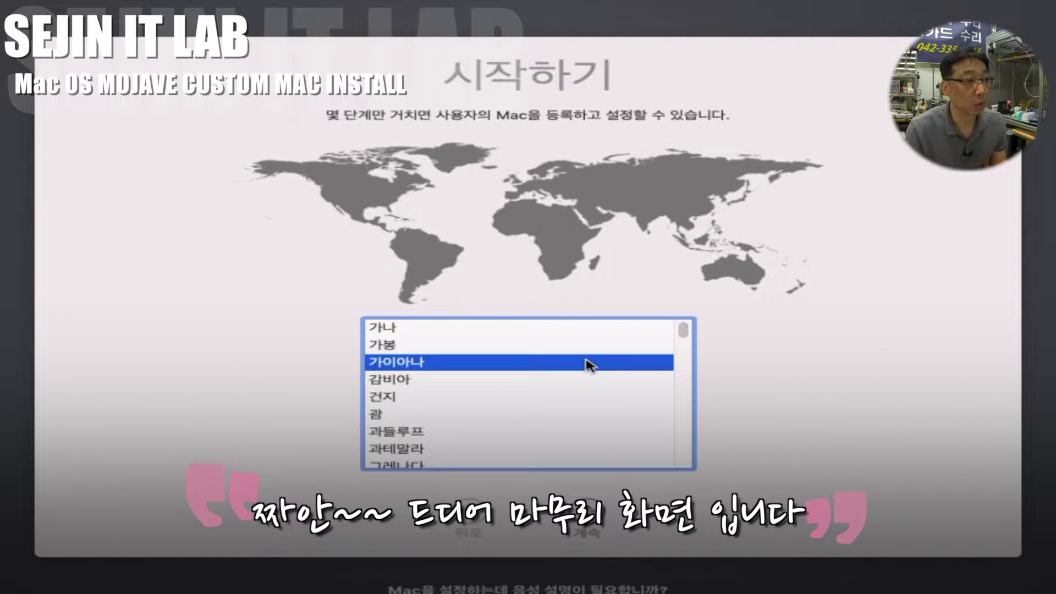
Step: Choose 대한민국 as the country, then pick the 한국어 keyboard layout
scroll(590, 365, down, 10)
scroll(590, 365, down, 5)
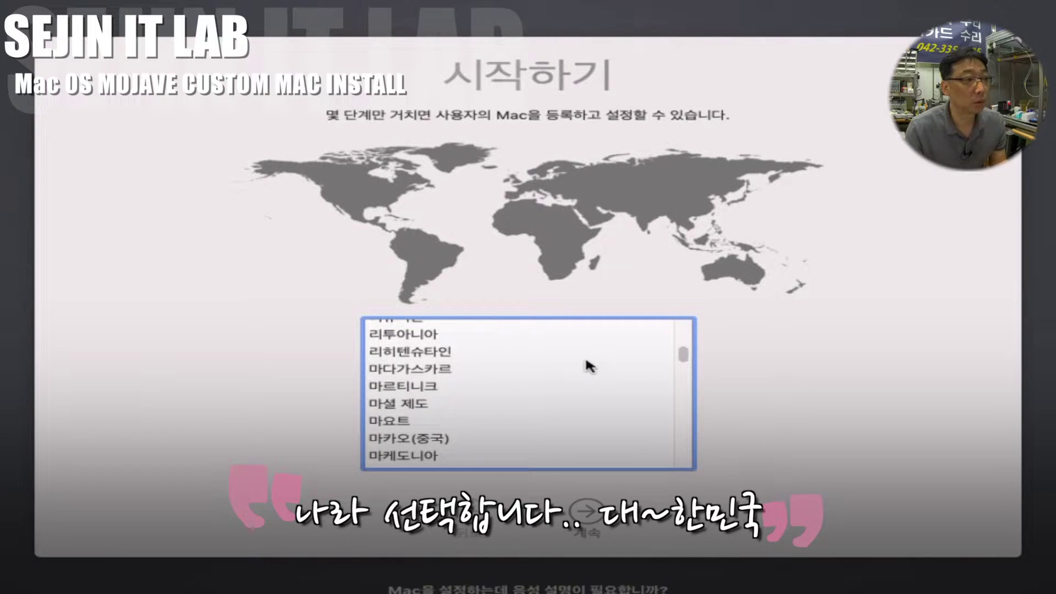
scroll(590, 365, up, 2)
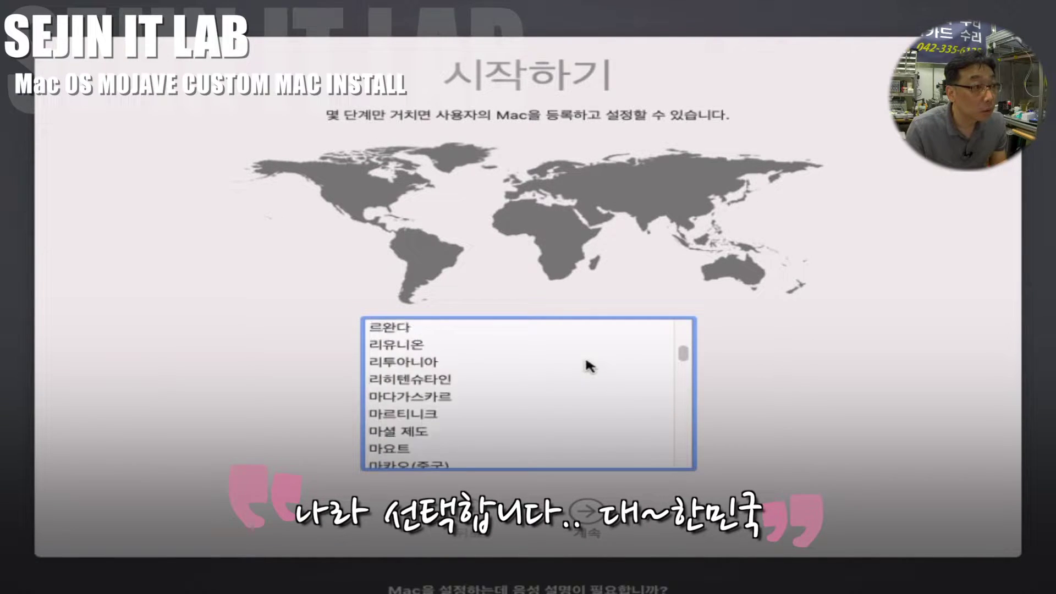
scroll(589, 366, up, 3)
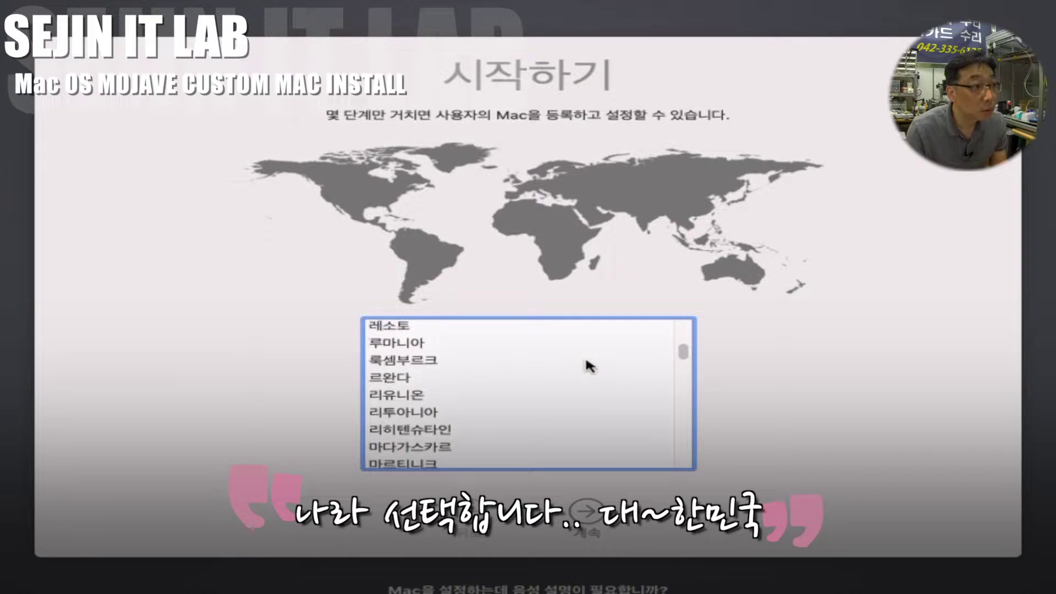
scroll(590, 365, up, 8)
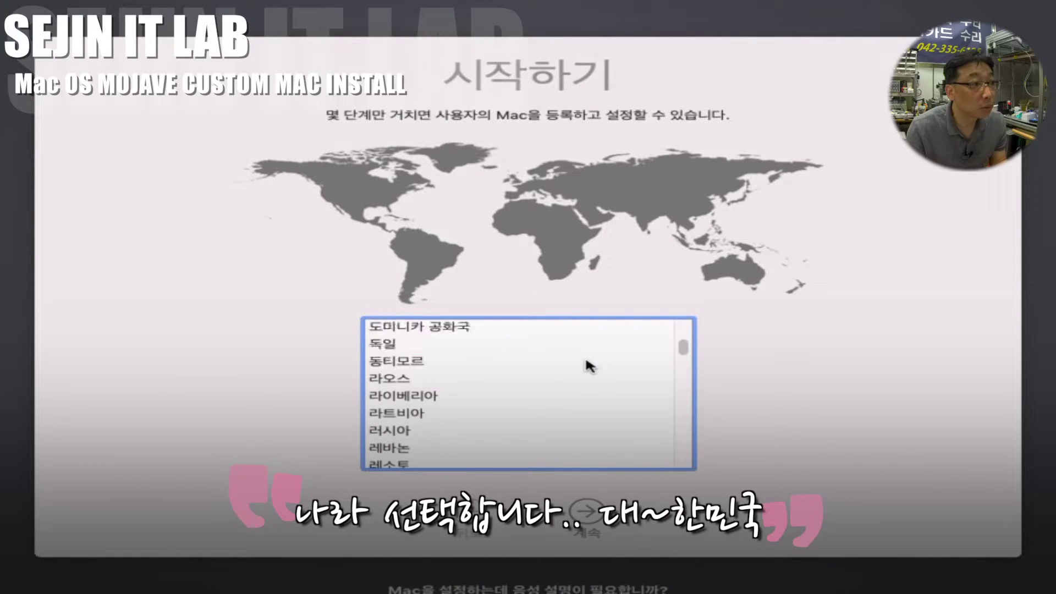
scroll(590, 366, up, 5)
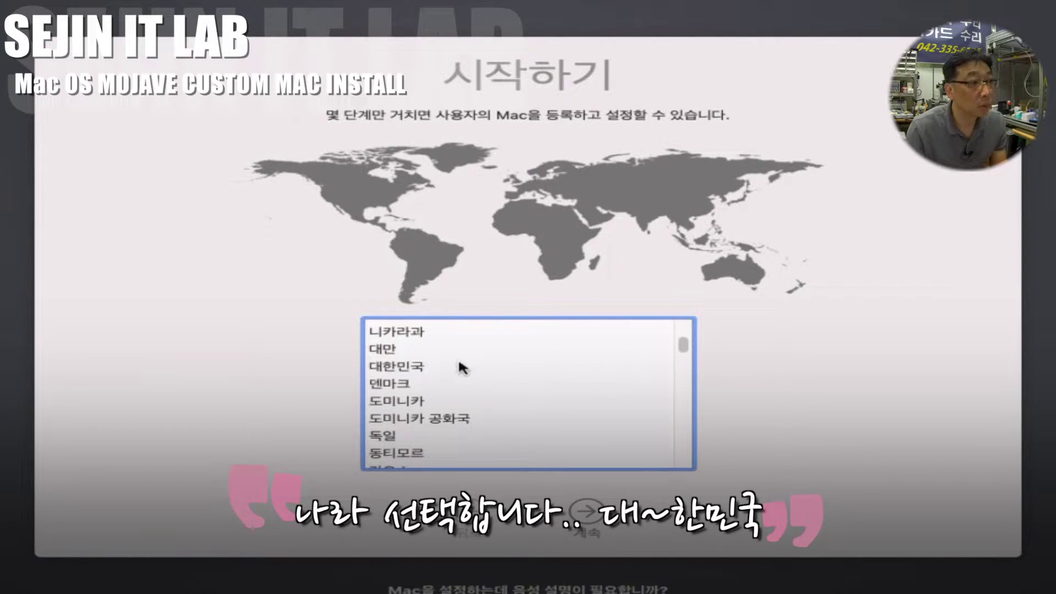
click(389, 371)
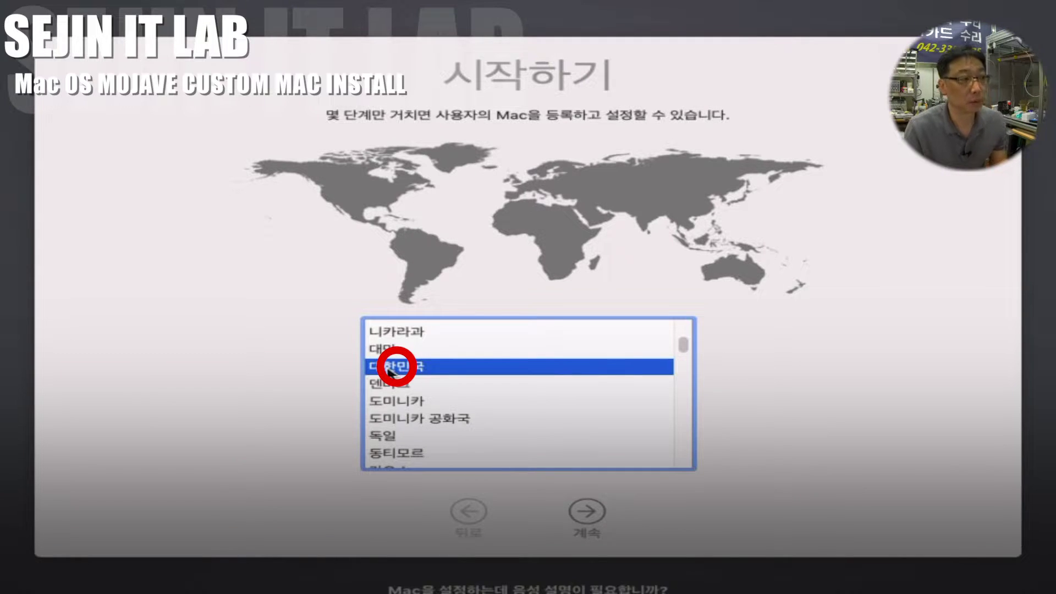
click(592, 513)
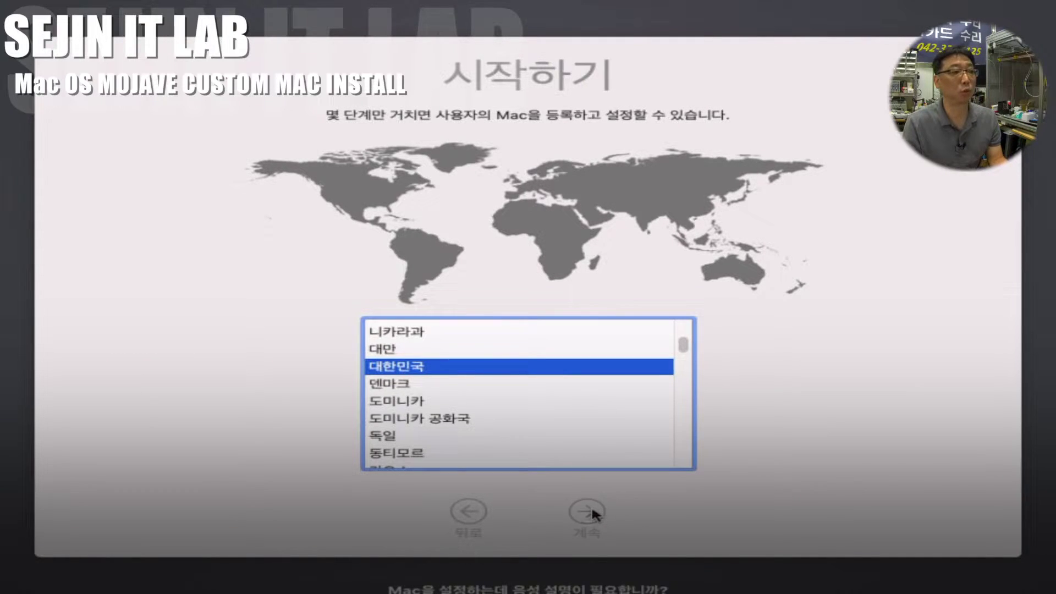
click(412, 333)
Step: Confirm the 한국어 layout and continue setup without an internet connection
click(585, 511)
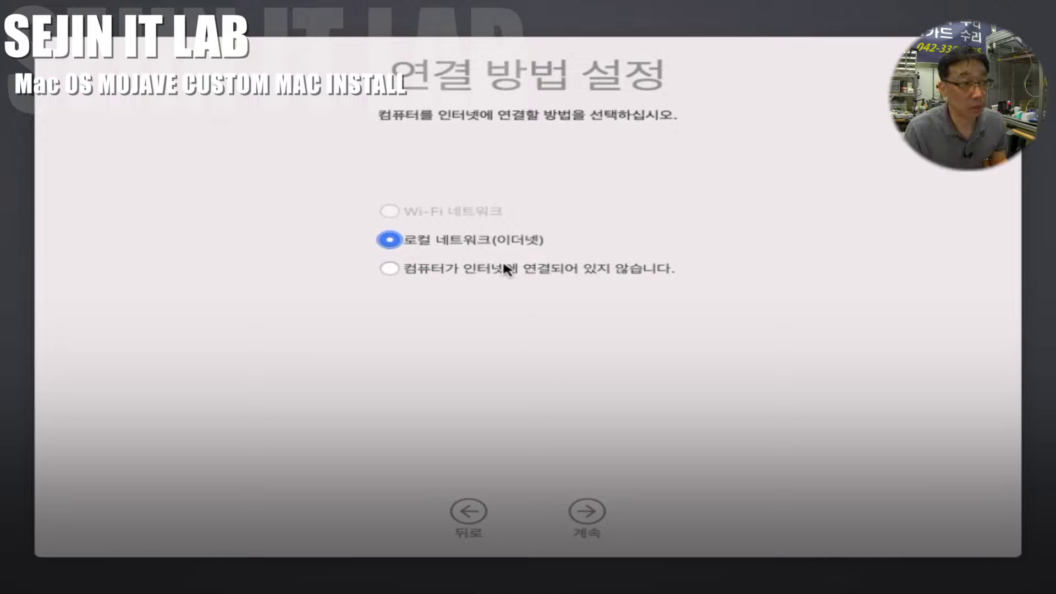
click(448, 271)
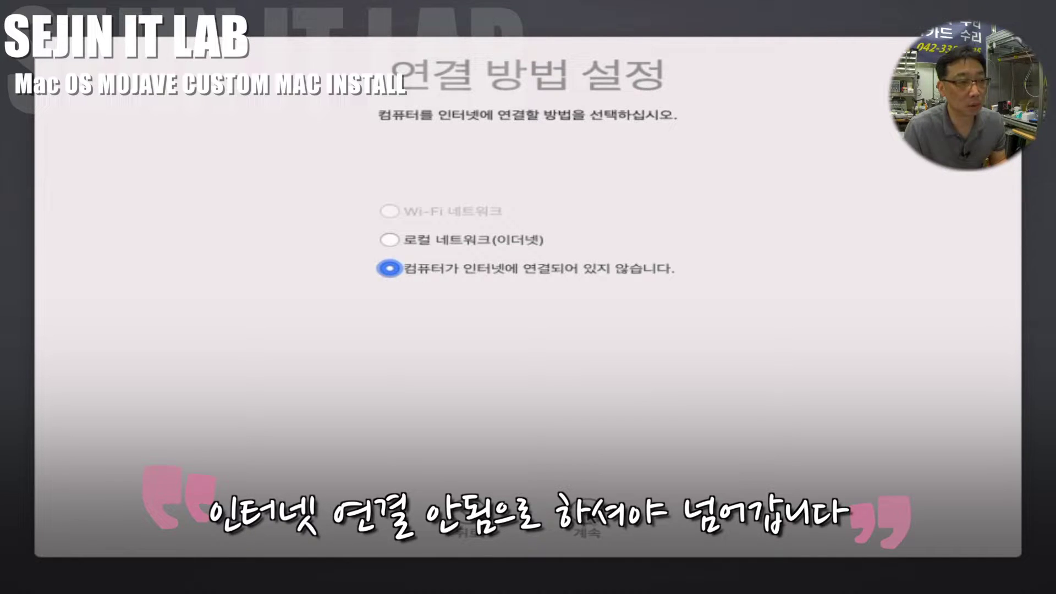
click(586, 531)
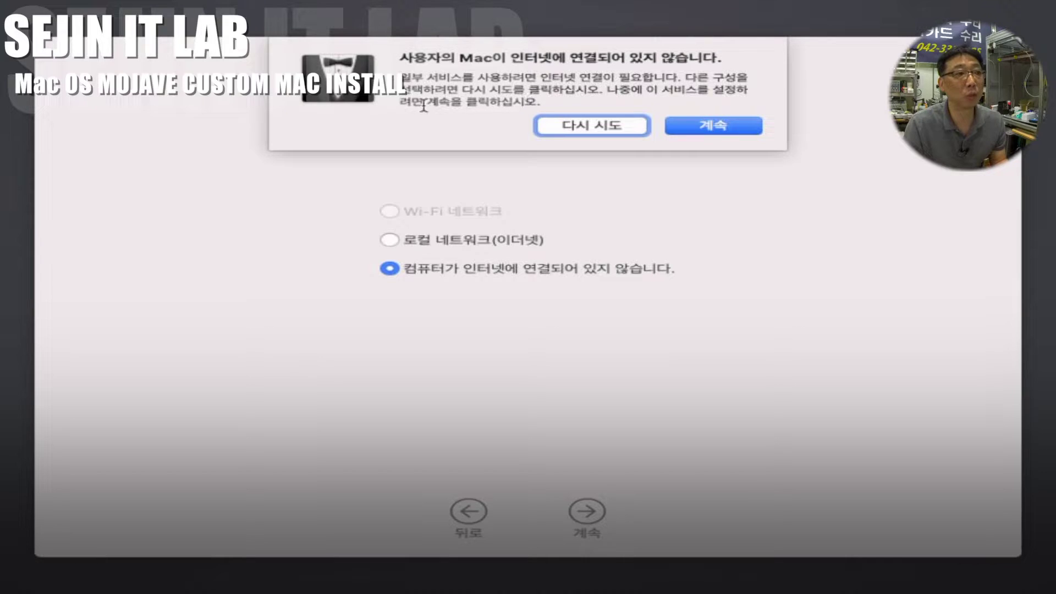
click(741, 125)
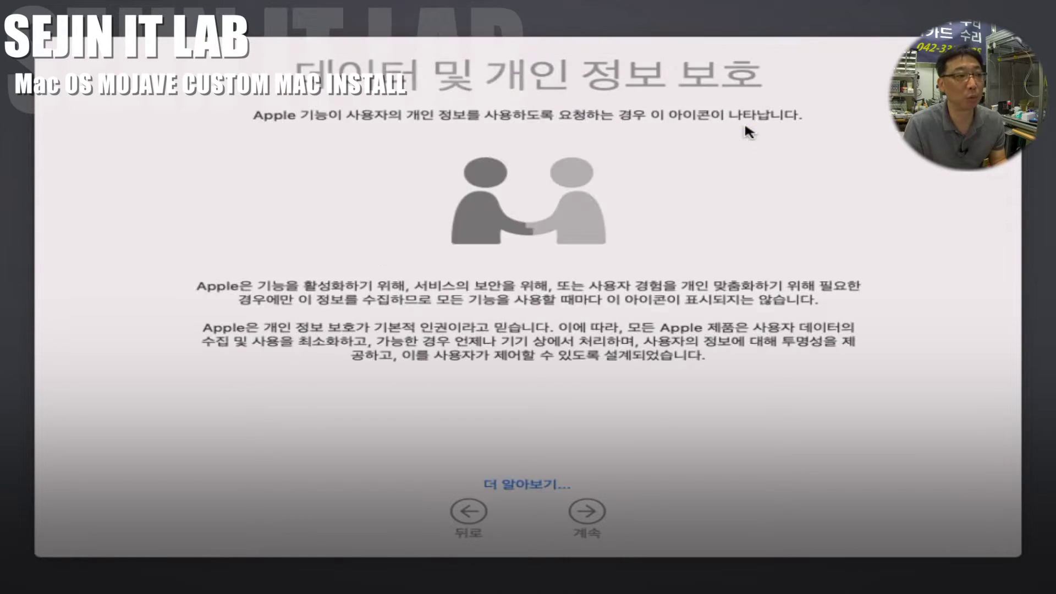
Step: Skip data transfer and accept the macOS terms and conditions
click(586, 521)
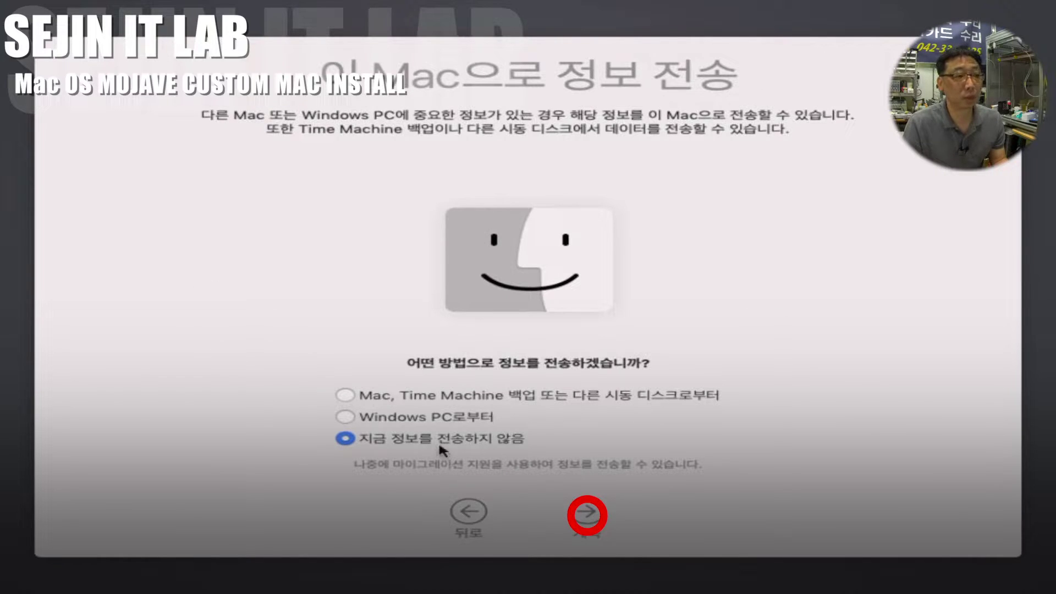
click(587, 514)
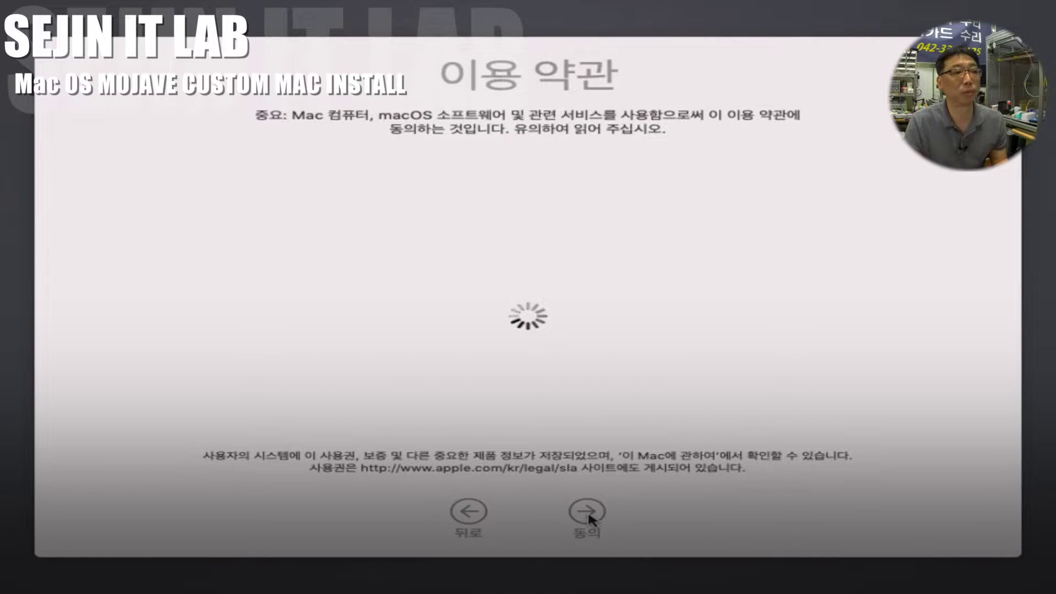
click(589, 511)
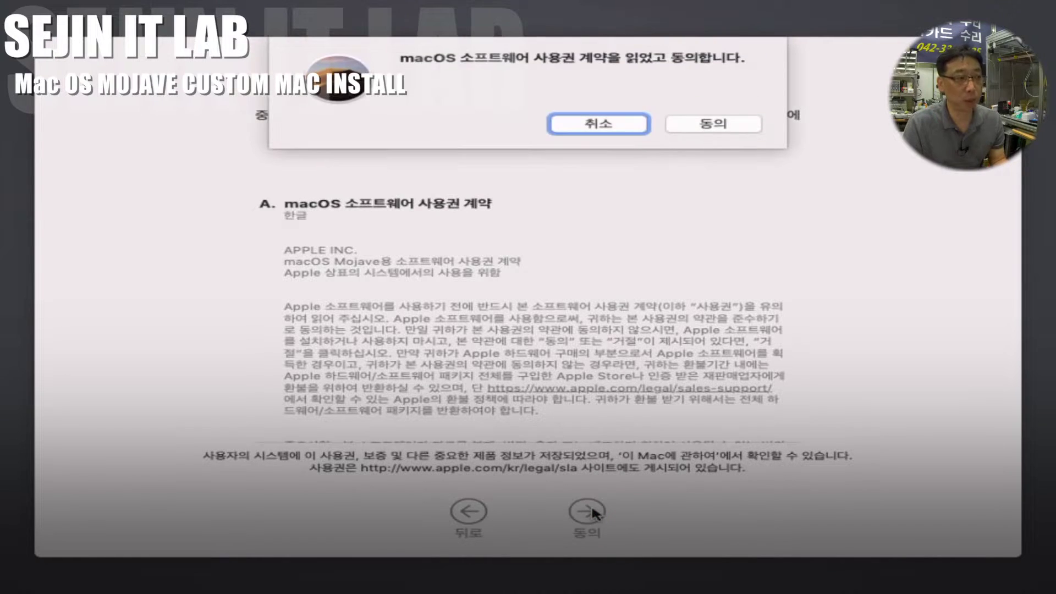
click(725, 126)
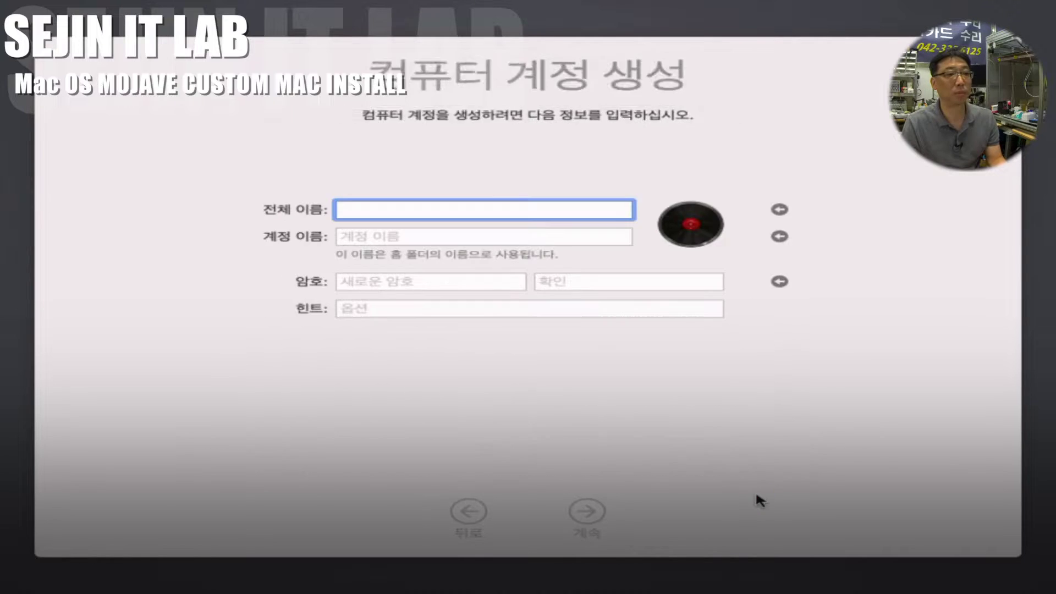
Step: Enter the account name and a password with its confirmation, then create the account
key(Return)
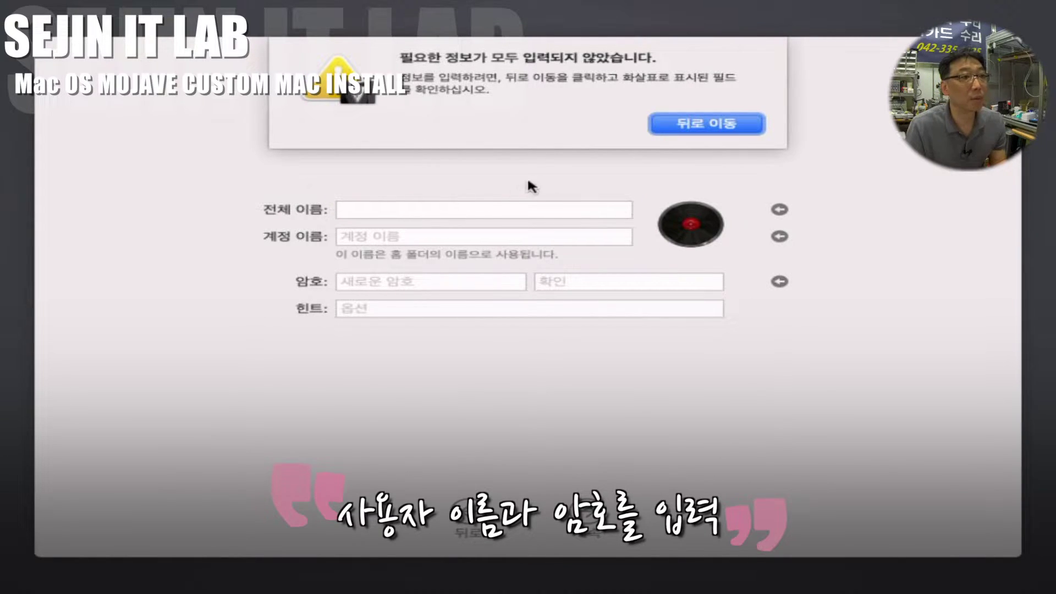
click(700, 125)
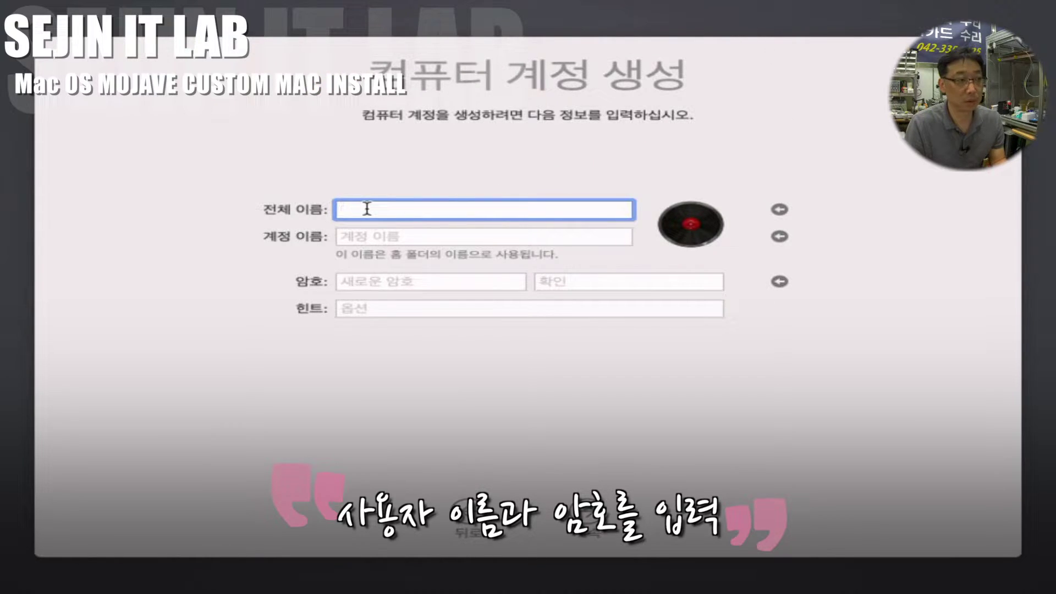
text(길)
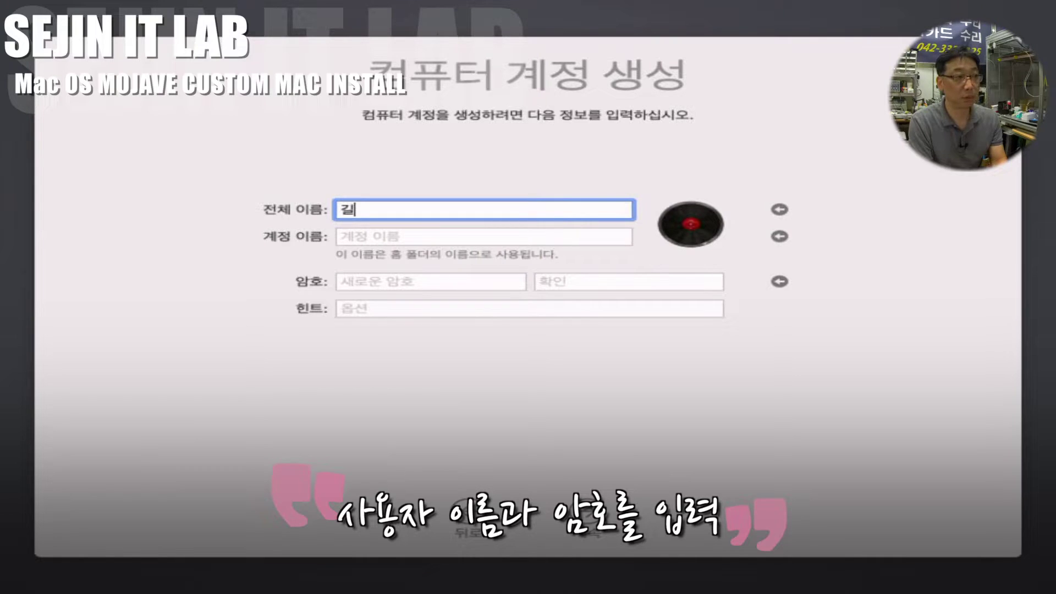
text(동)
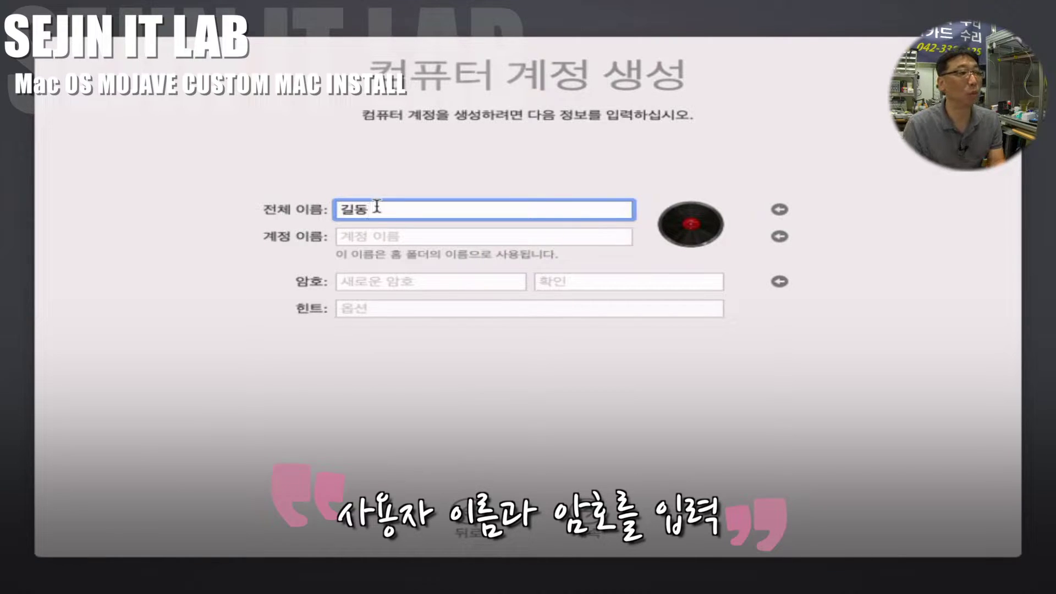
click(388, 285)
text(1234)
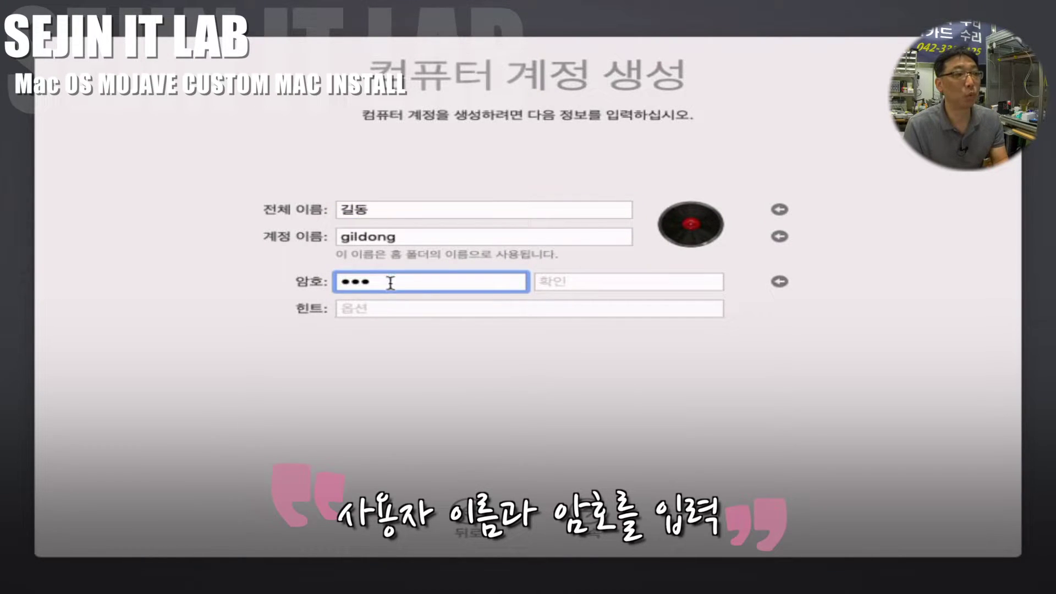
click(567, 284)
text(1234)
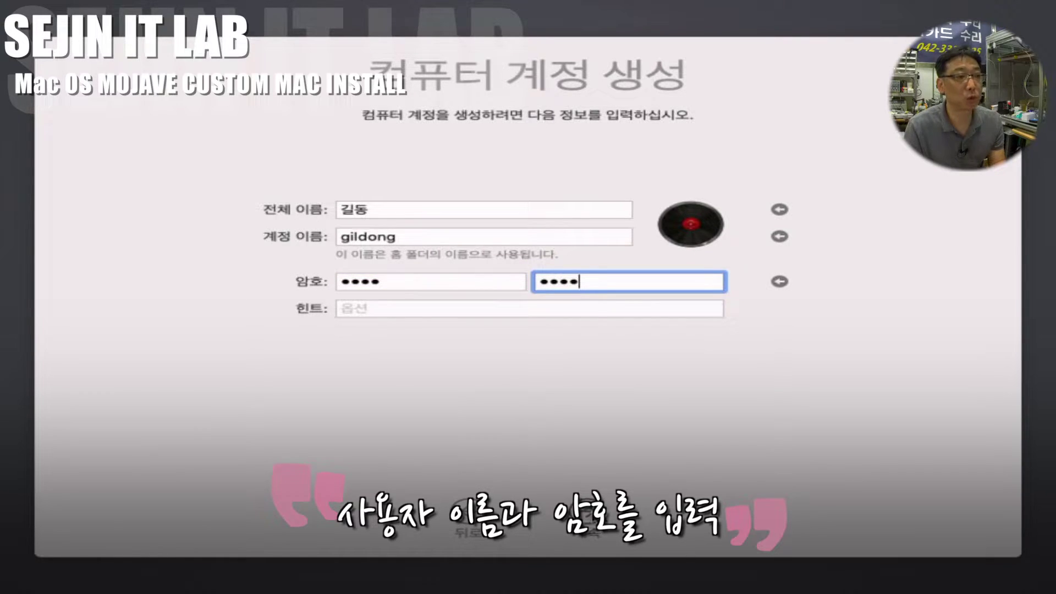
click(593, 532)
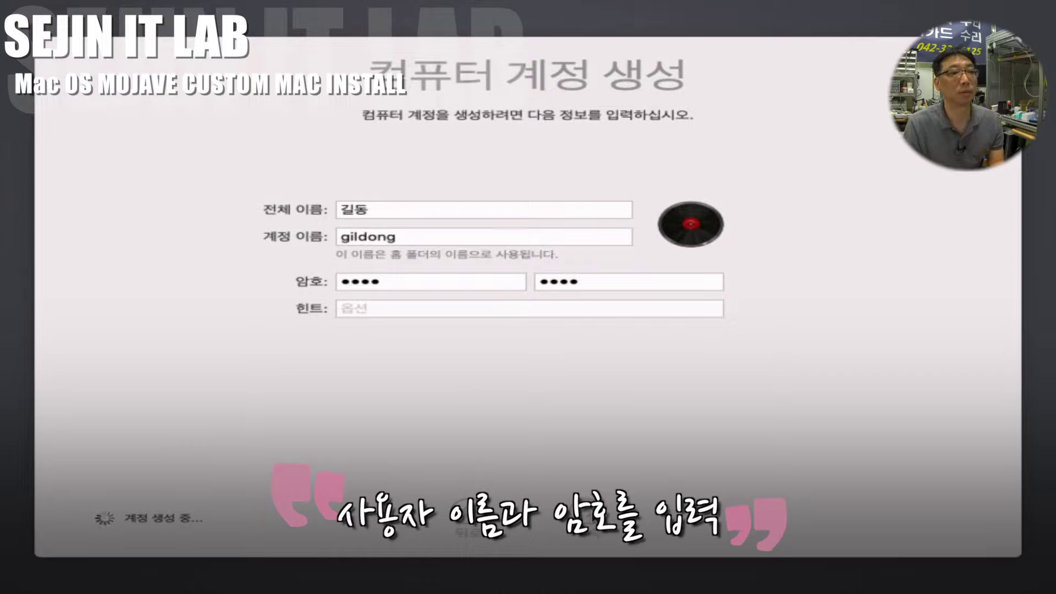
Step: Choose custom setup, set the time zone to Korea, and pick the Dark appearance
click(527, 469)
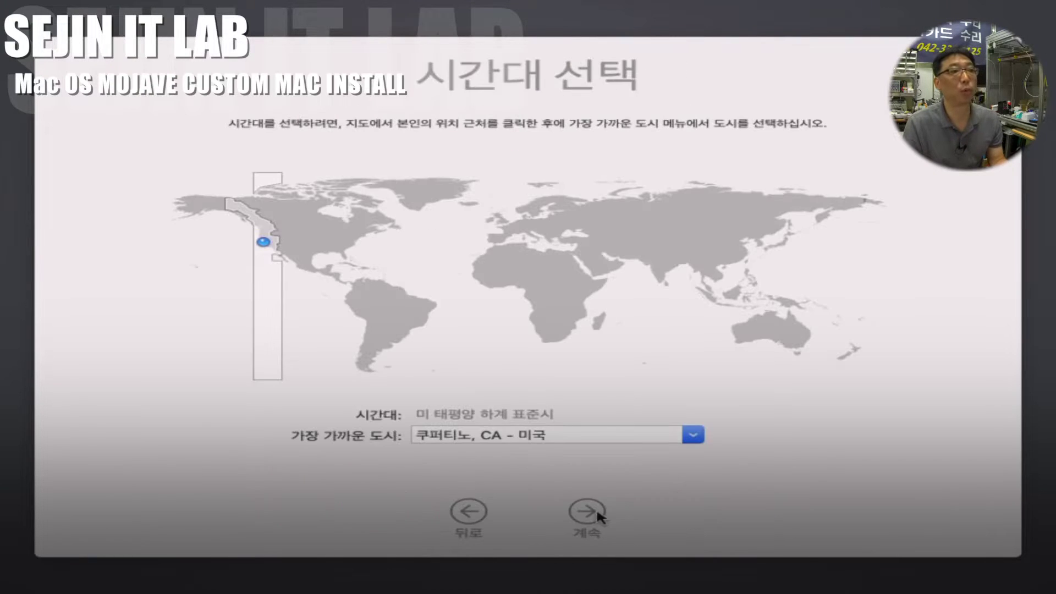
click(761, 244)
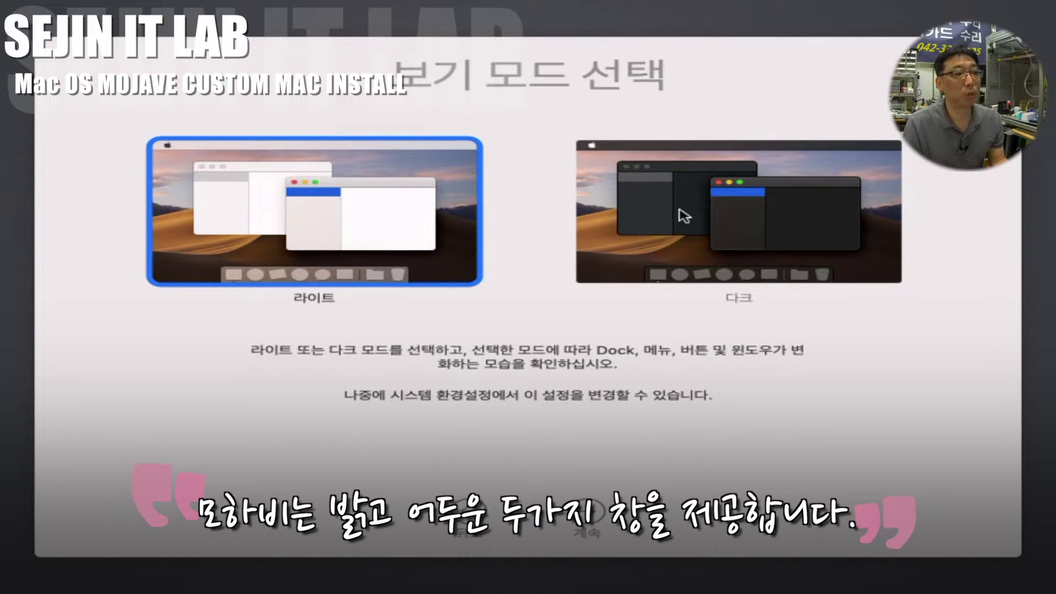
click(740, 224)
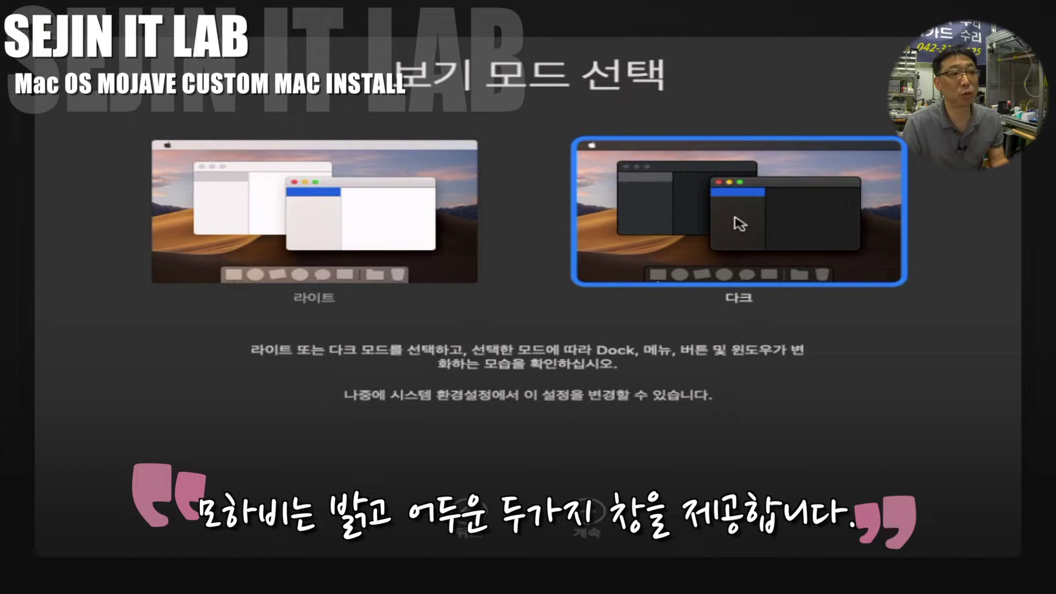
click(367, 225)
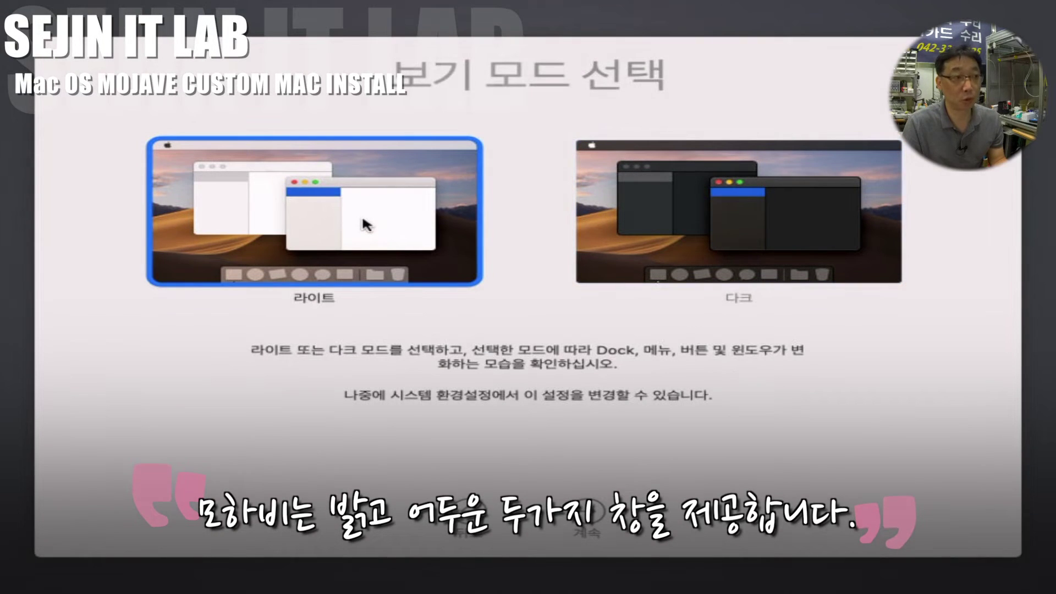
click(643, 224)
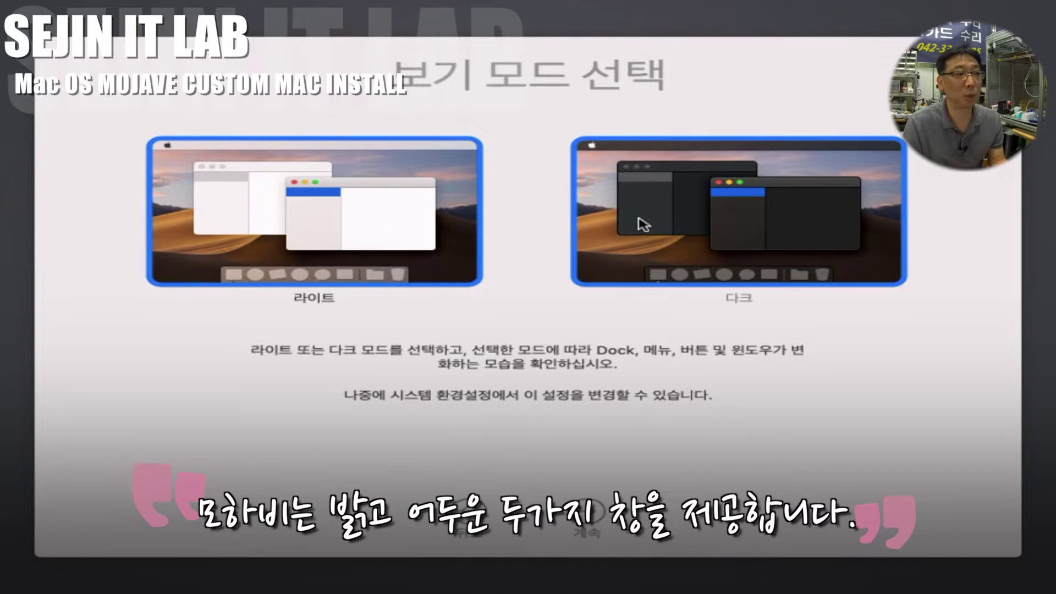
click(594, 514)
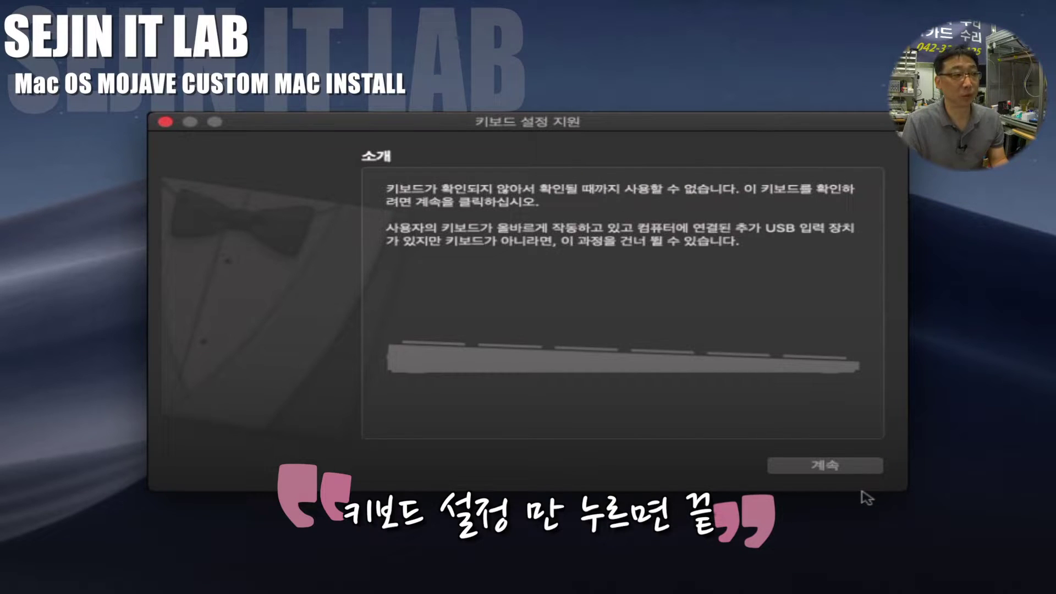
Step: Identify the keyboard by pressing Z and slash, accepting the ANSI keyboard type
click(834, 468)
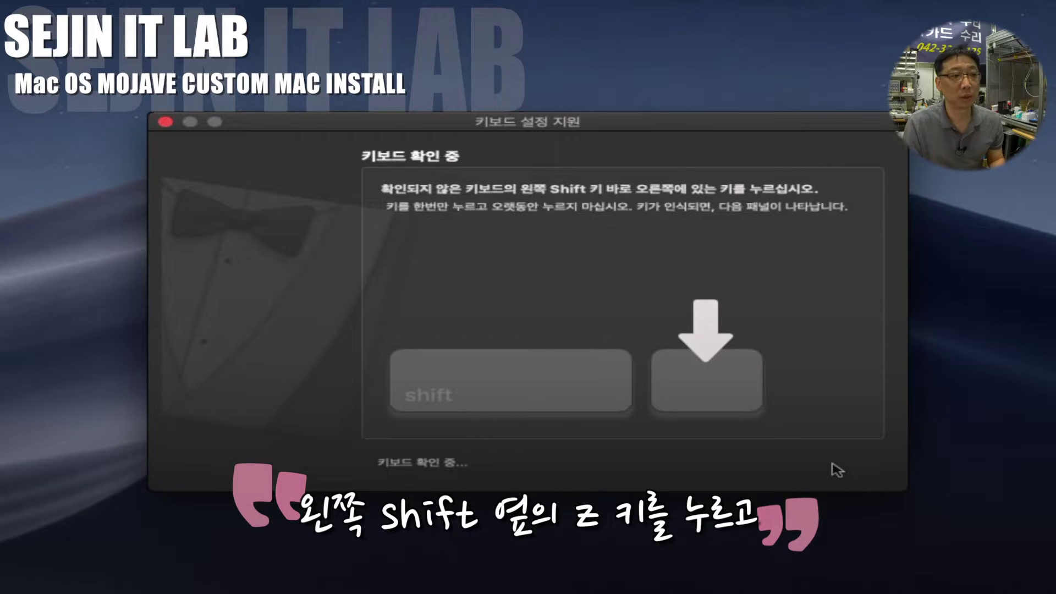
key(z)
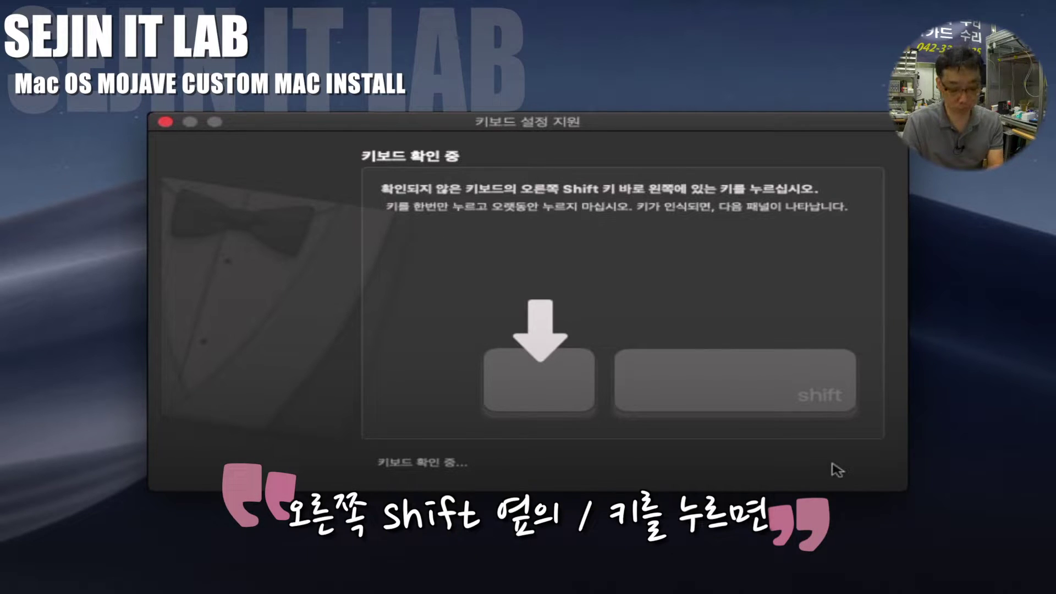
key(slash)
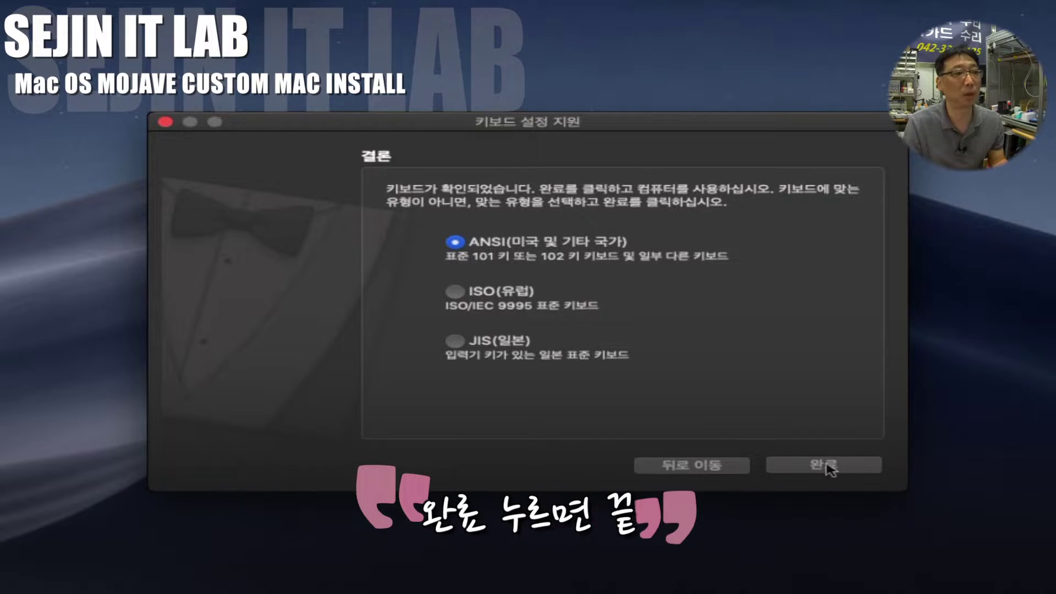
click(833, 467)
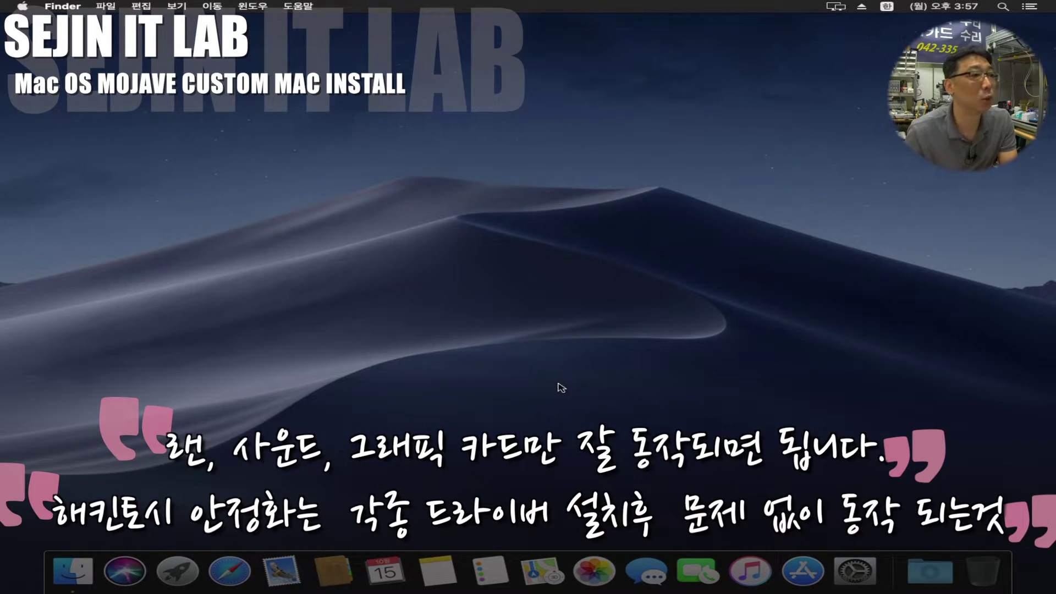
Step: Open the Apple menu
click(23, 8)
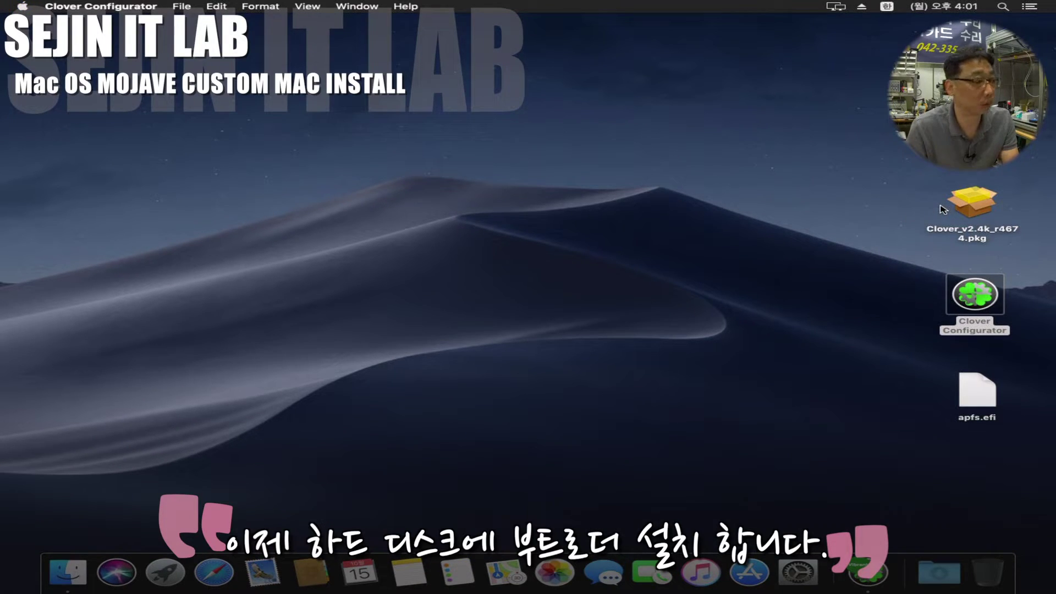
Step: Launch the Clover installer package and proceed to the mojave disk as install target
click(978, 208)
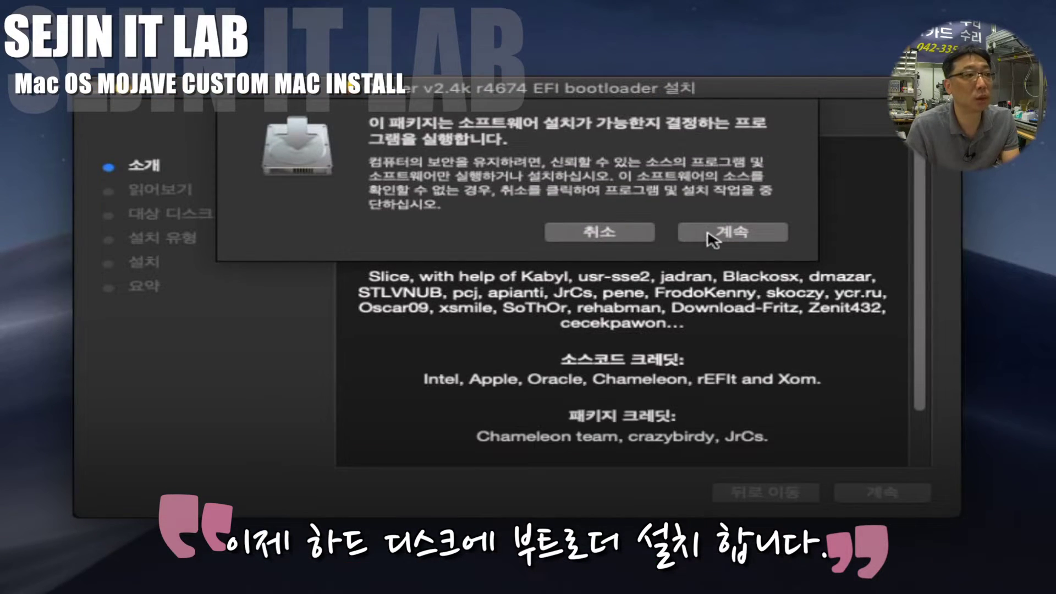
click(743, 234)
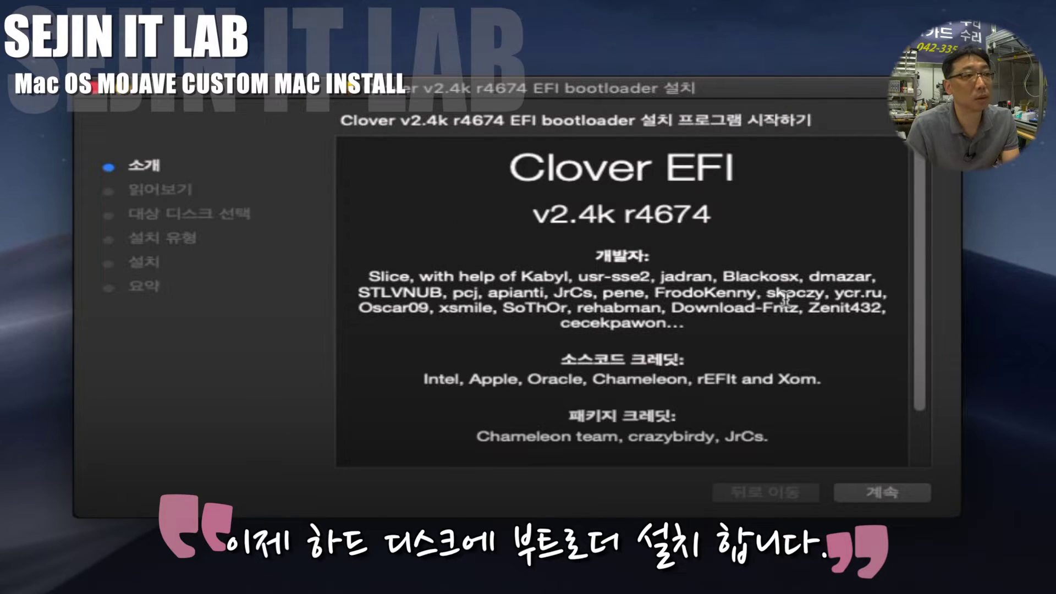
click(896, 500)
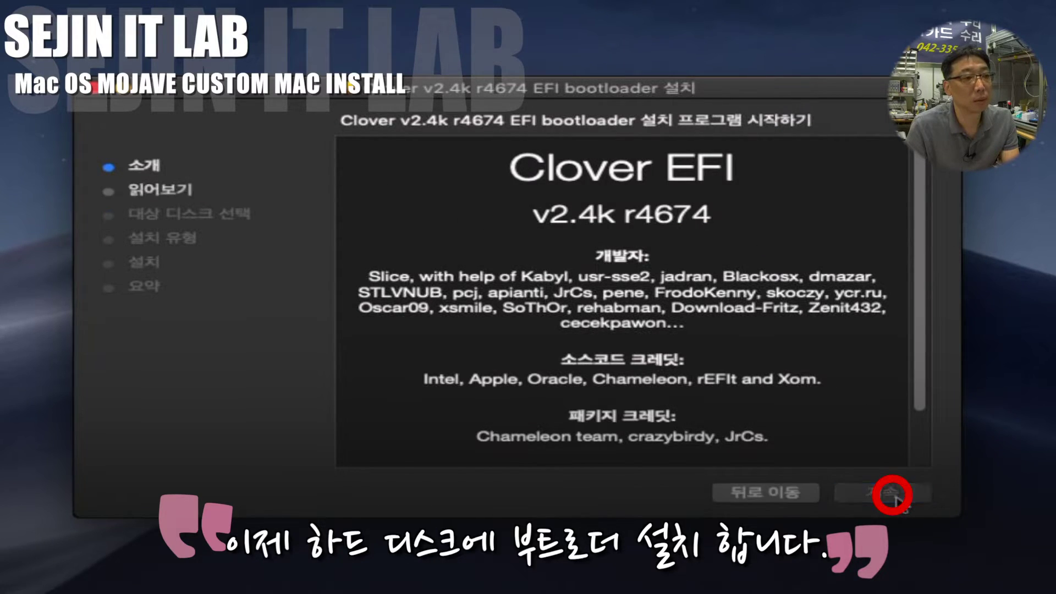
click(872, 494)
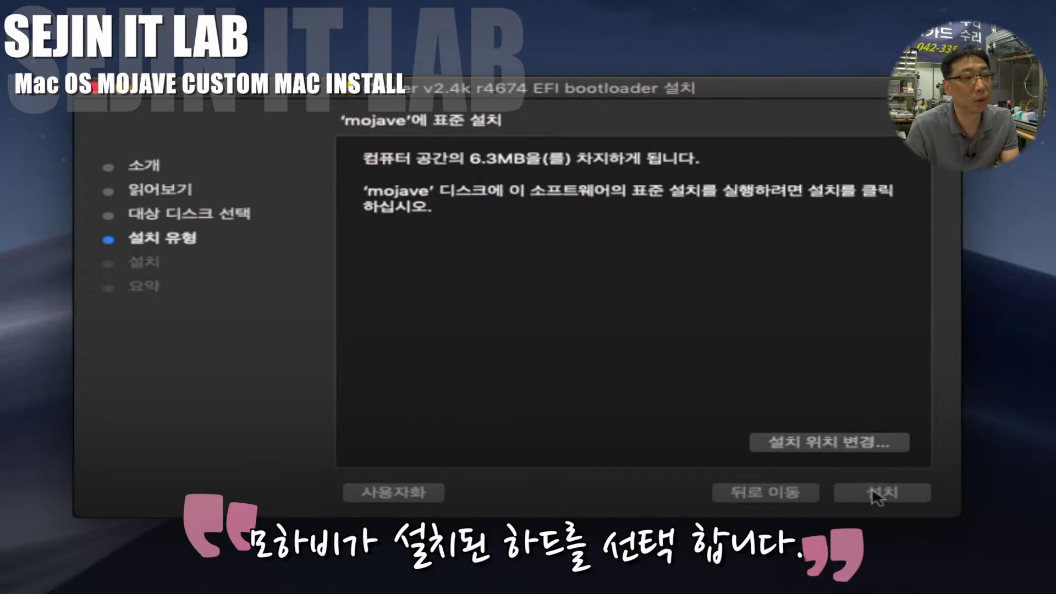
click(828, 447)
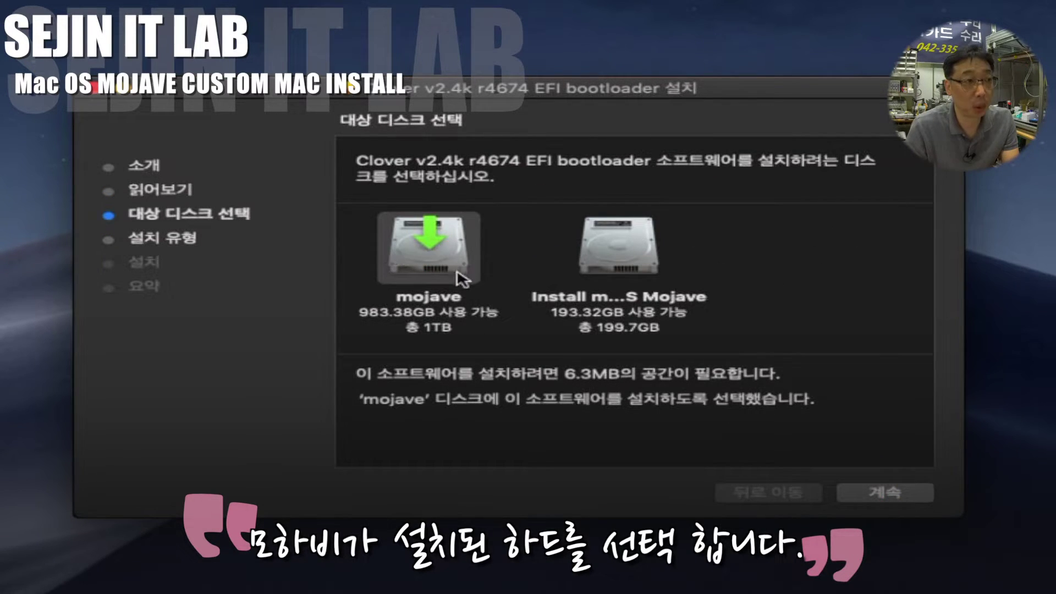
click(902, 498)
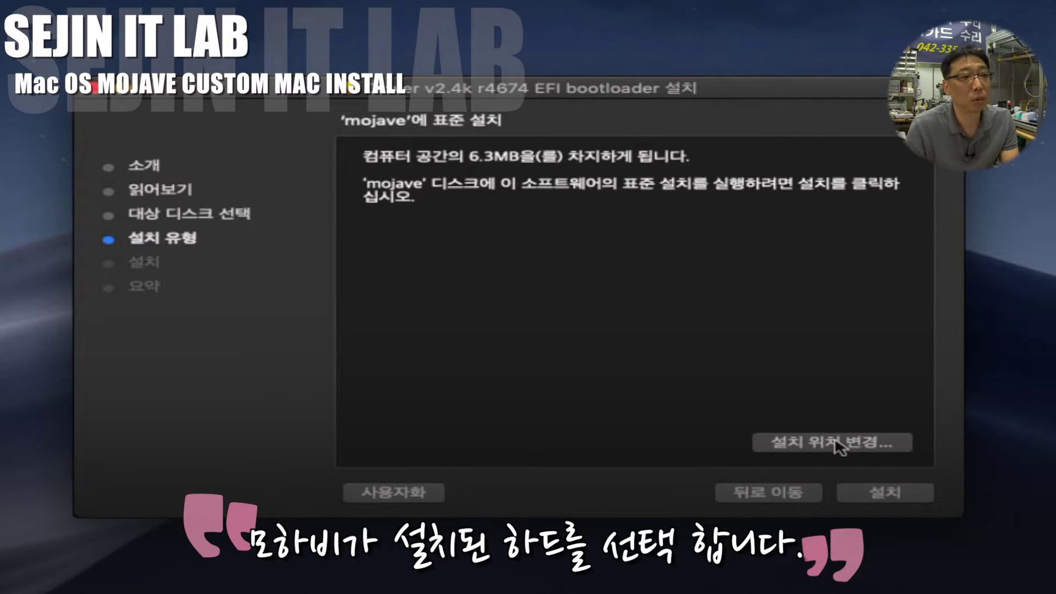
Step: Customize for UEFI-only booting with ApfsDriverLoader-64, AppleImageLoader-64 and OsxAptioFix3Drv-64 drivers
click(422, 492)
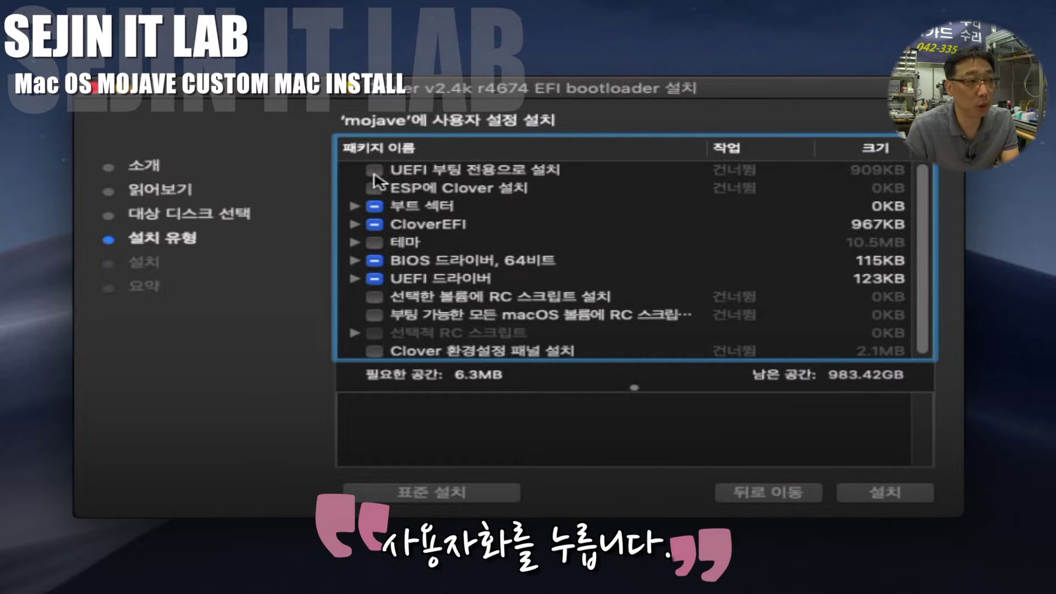
click(375, 171)
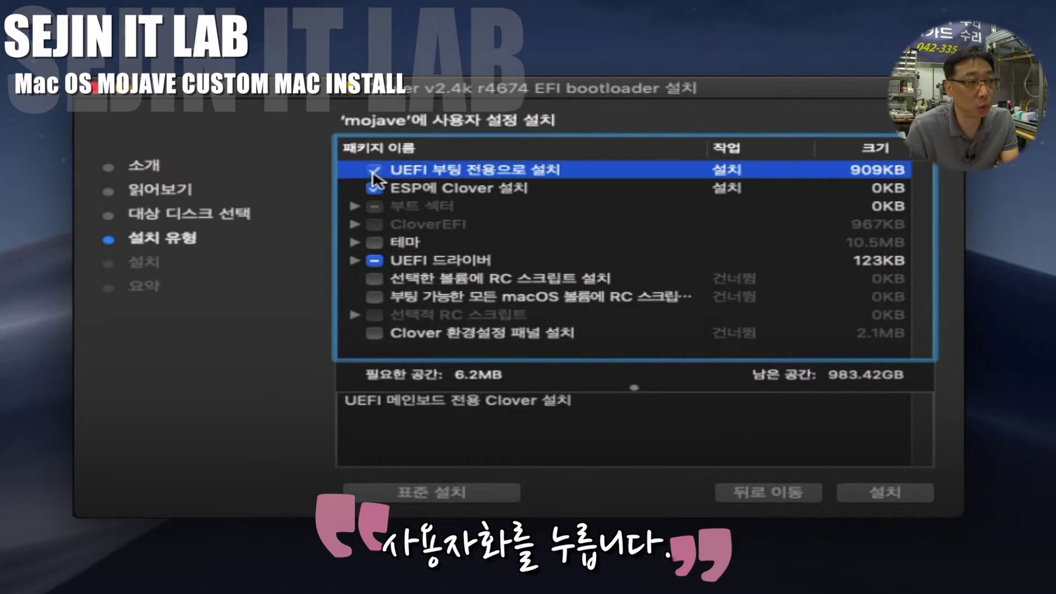
click(354, 261)
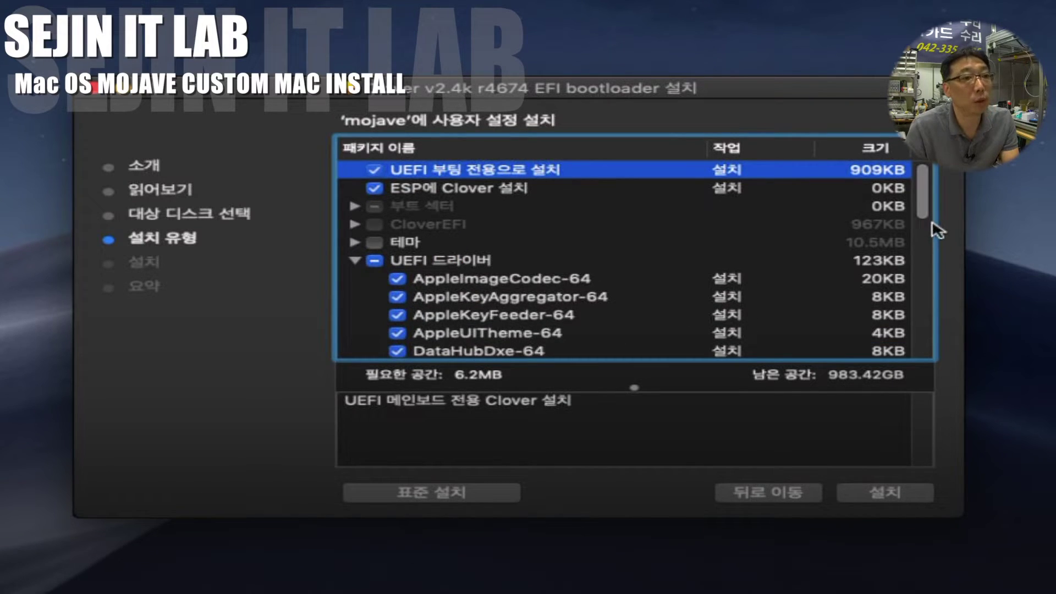
scroll(930, 224, down, 2)
scroll(930, 220, down, 10)
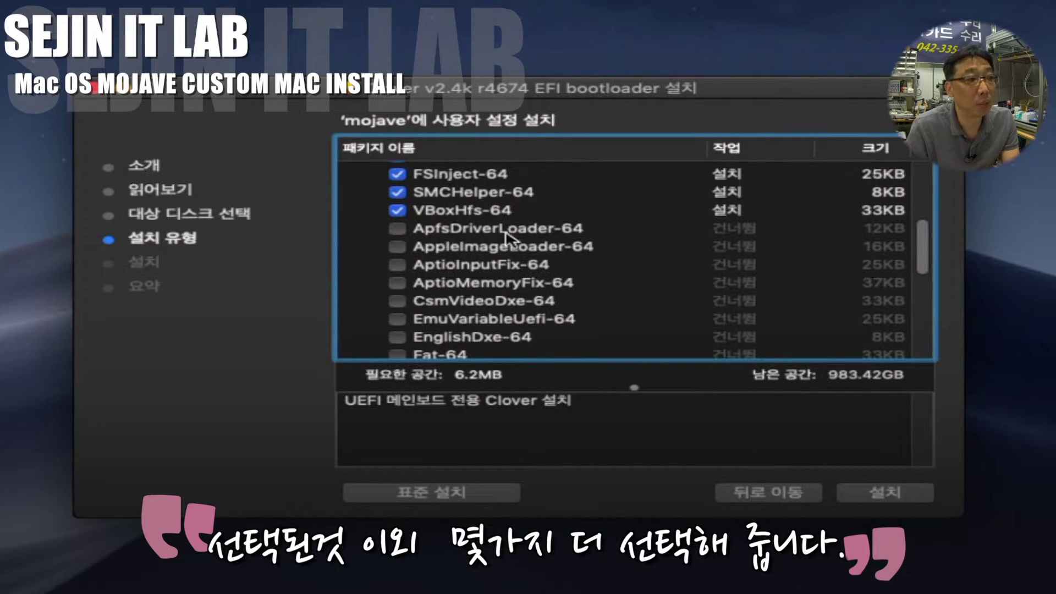
click(397, 230)
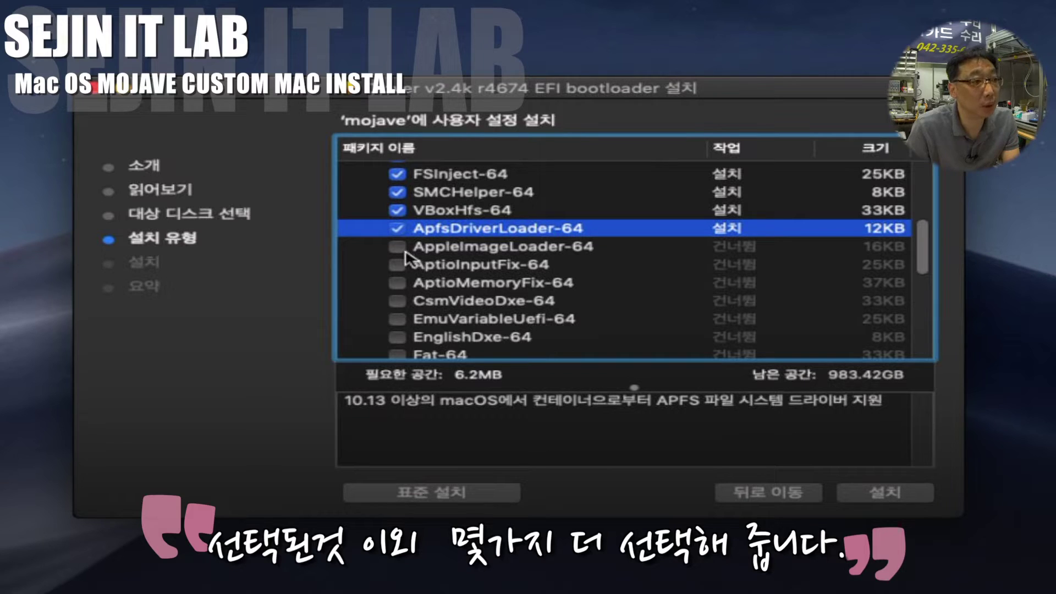
click(399, 247)
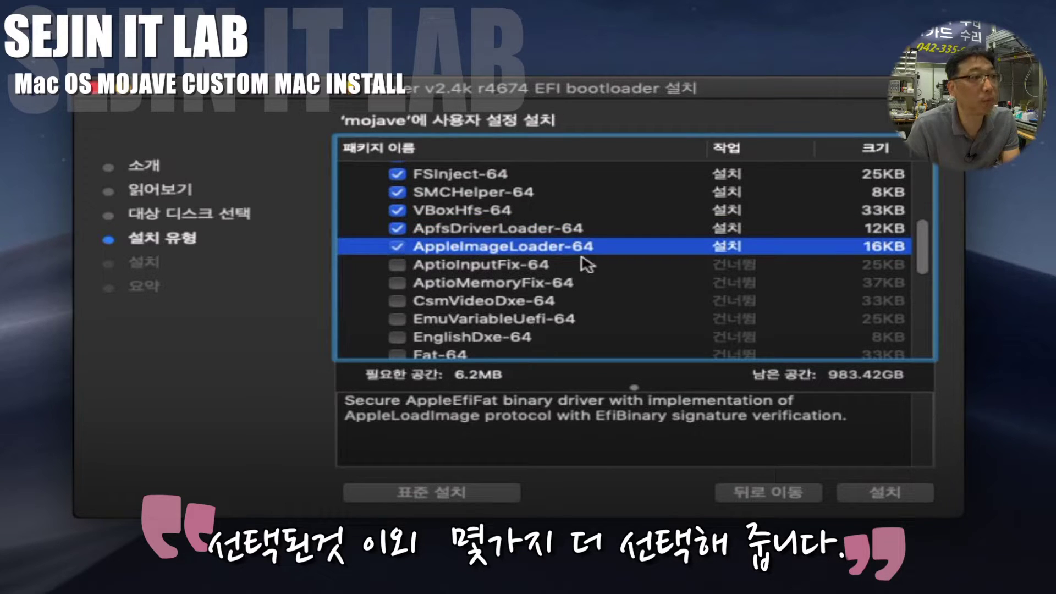
drag(924, 266, 924, 294)
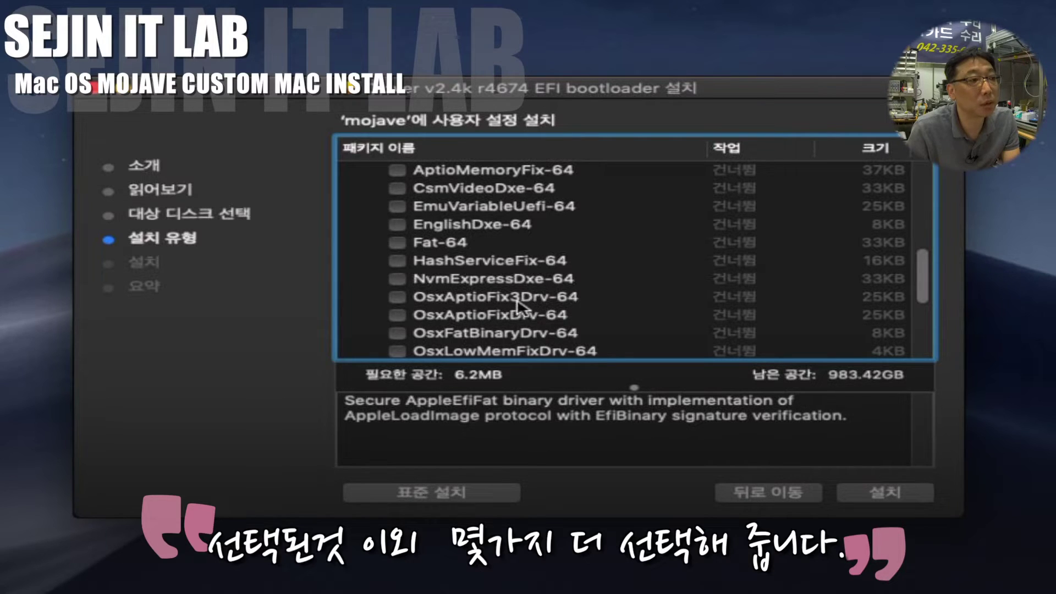
click(397, 297)
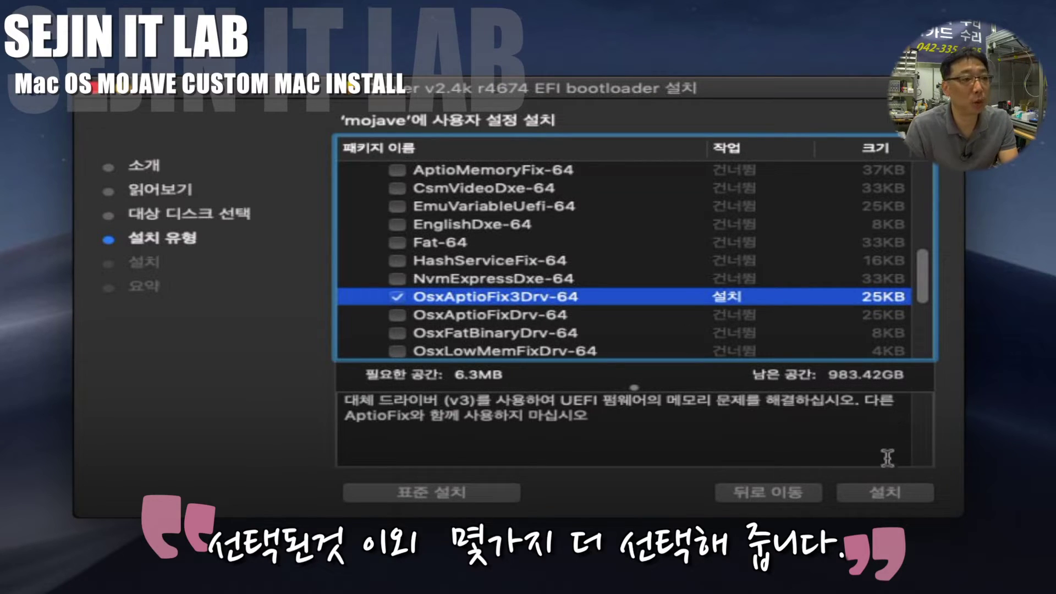
Step: Install Clover v2.4k r4674 using the admin password, then close the finished installer
click(895, 495)
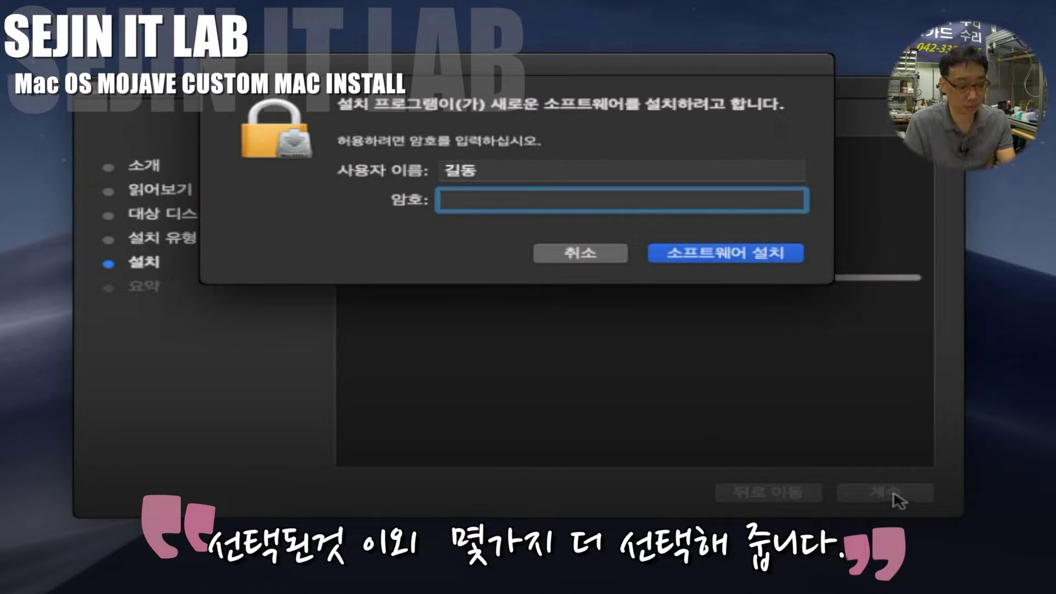
text(****)
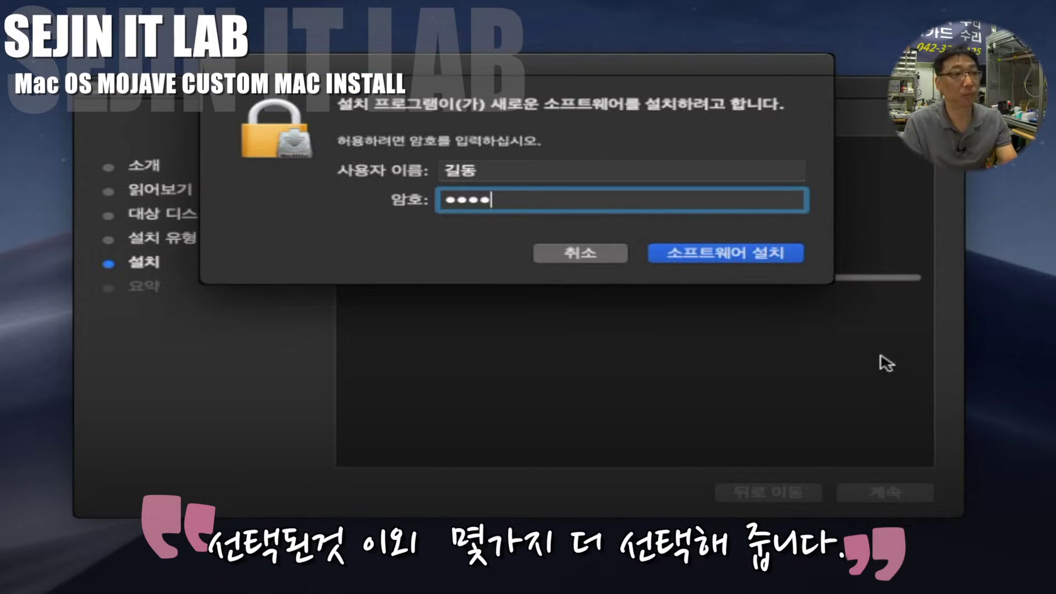
click(762, 256)
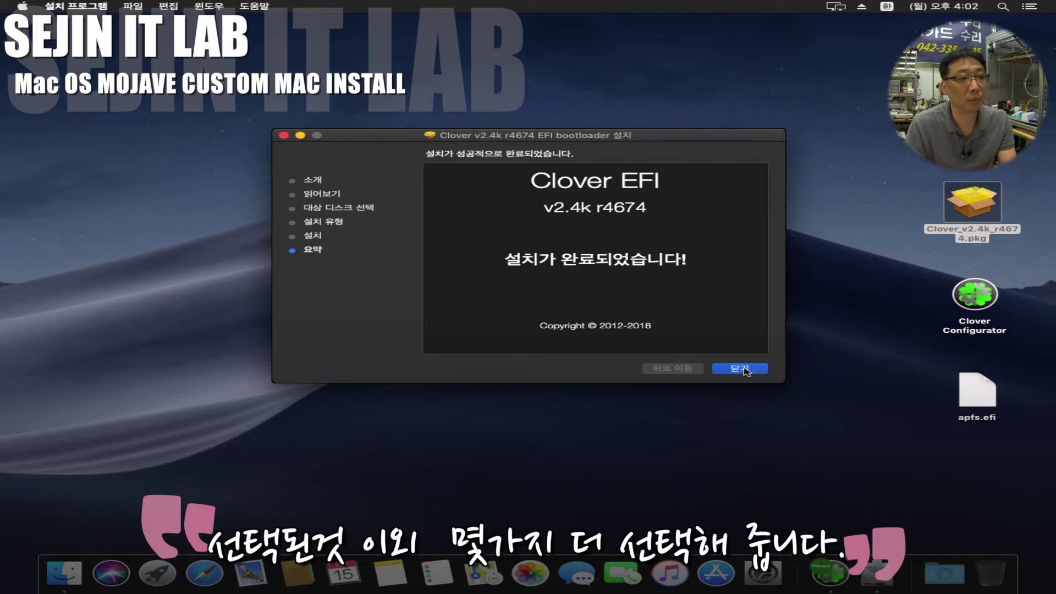
click(741, 369)
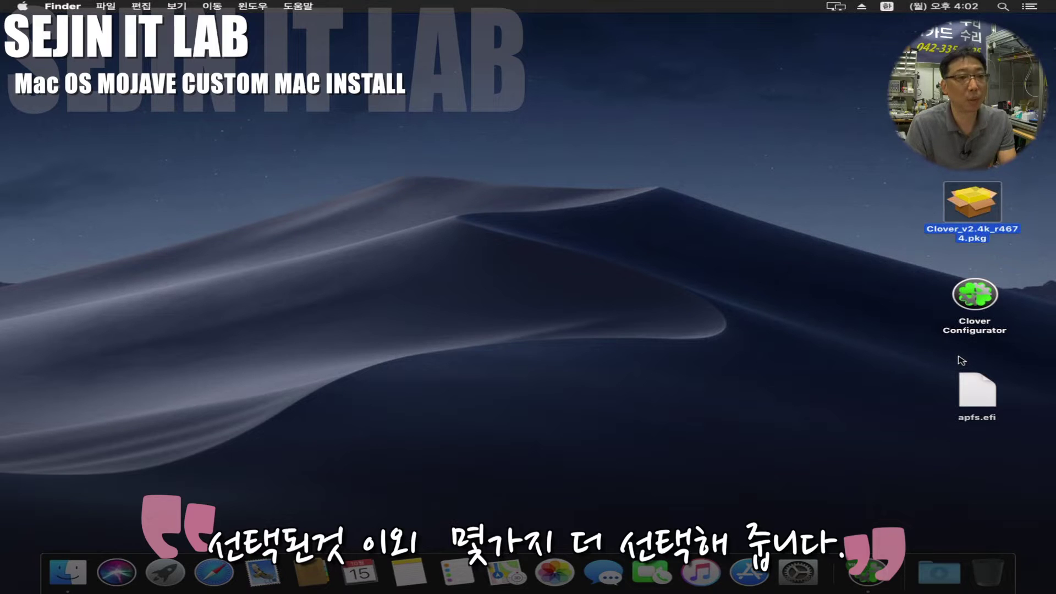
Step: Launch Clover Configurator and open the EFI partition's CLOVER/kexts/Other folder
double_click(976, 297)
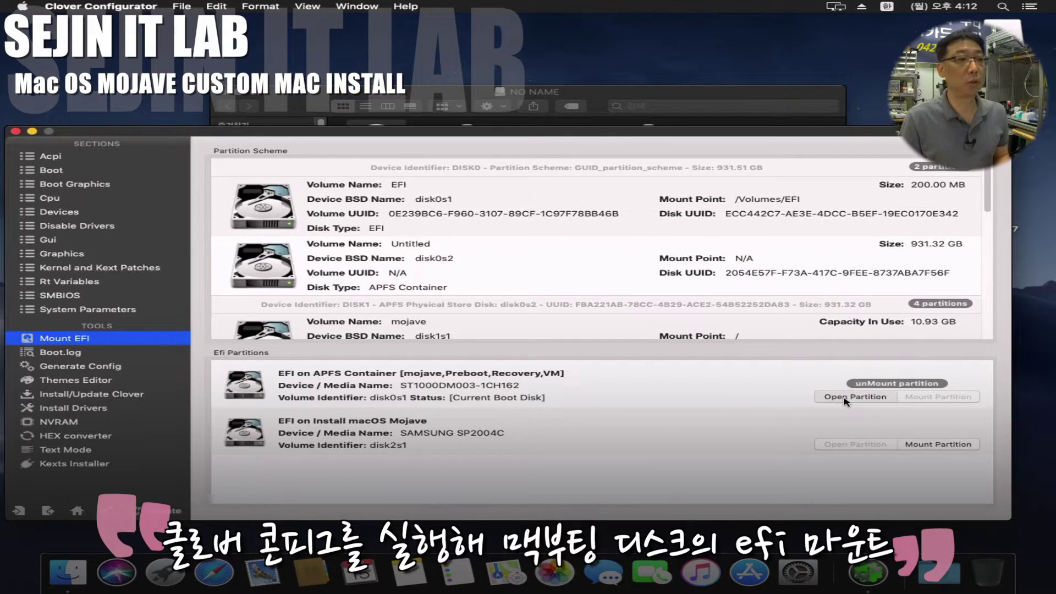
click(845, 398)
double_click(401, 160)
double_click(572, 159)
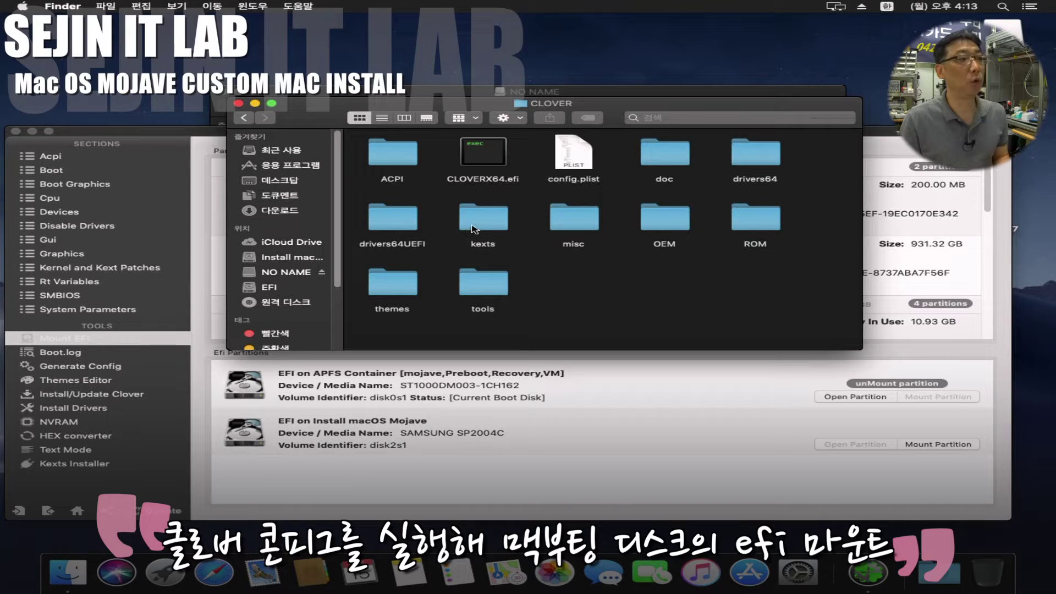
double_click(474, 225)
double_click(757, 220)
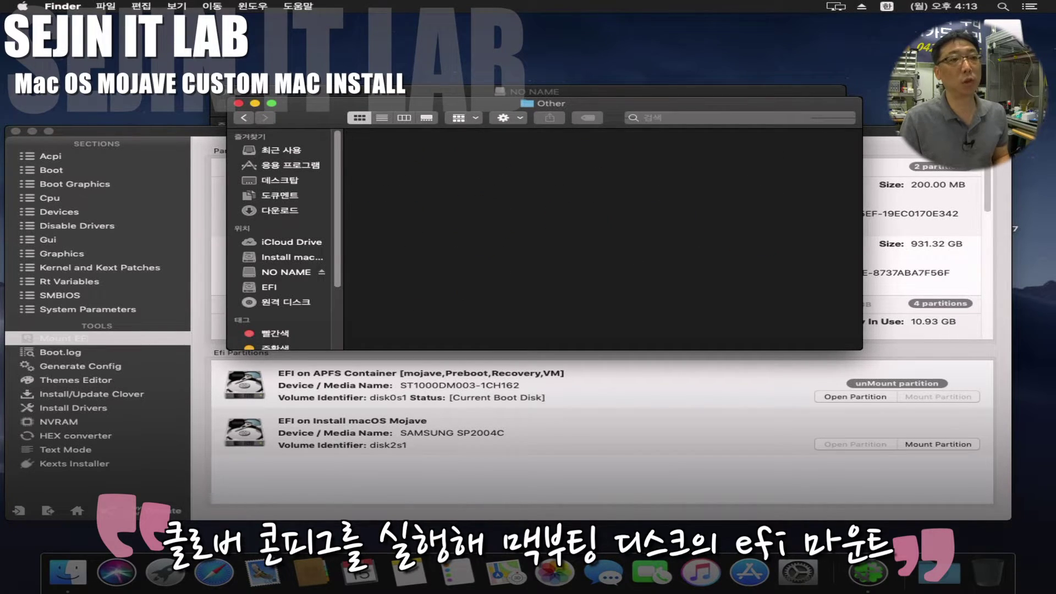
Step: Copy FakeSMC, GenericUSBXHCI, NullCPUPowerManagement and USBInjectAll kexts into the Other folder
double_click(1003, 90)
drag(739, 117, 878, 341)
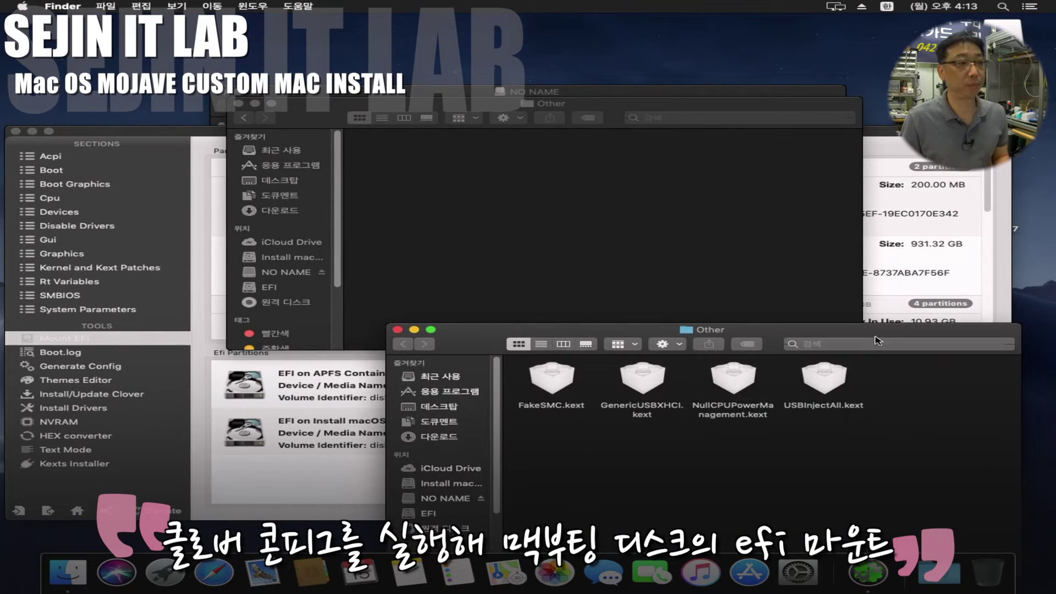
drag(914, 389, 557, 437)
drag(562, 392, 477, 226)
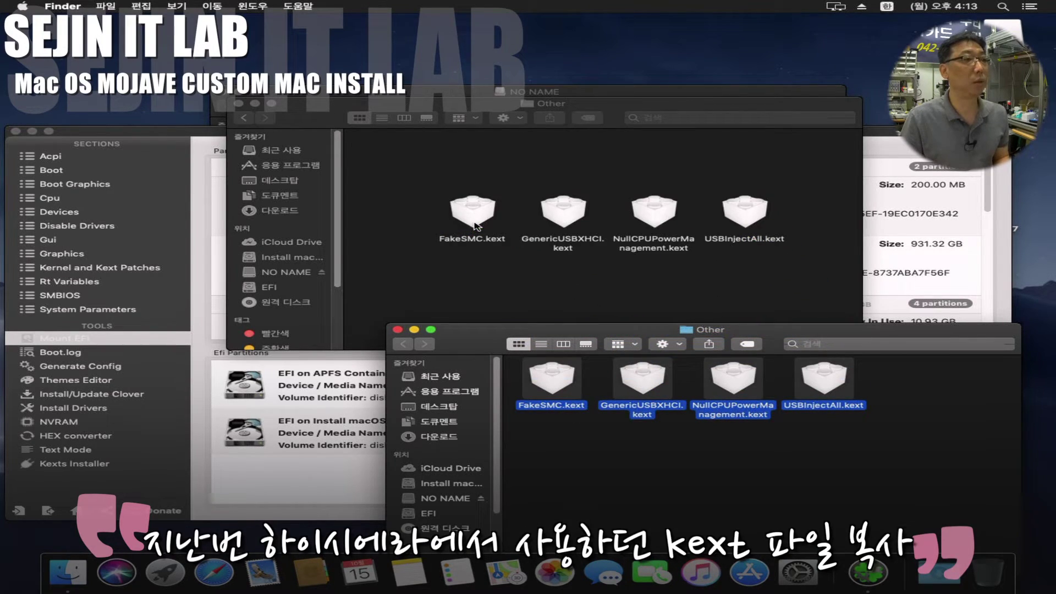
click(398, 330)
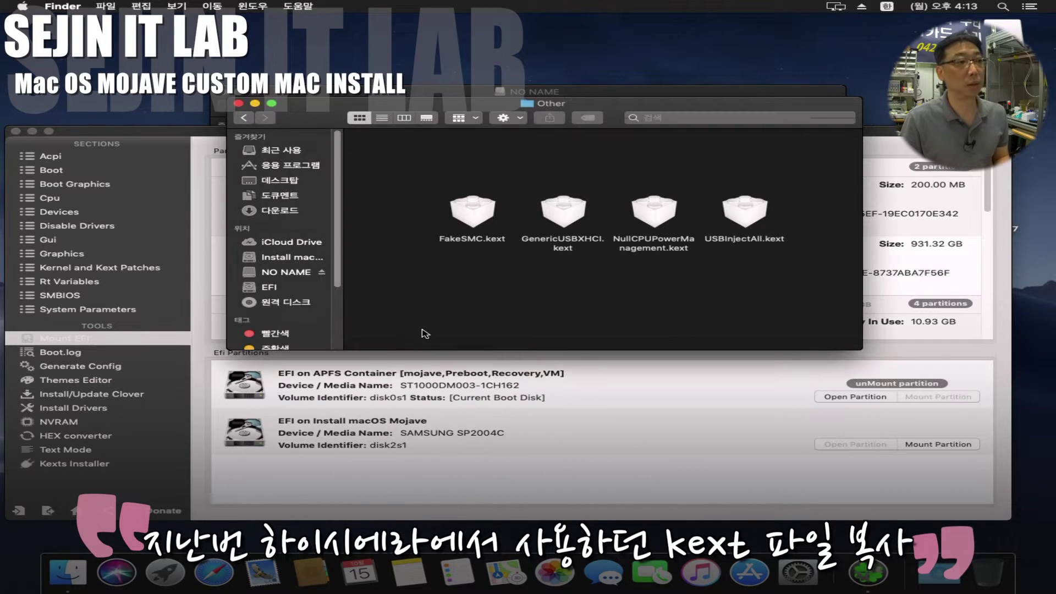
click(242, 118)
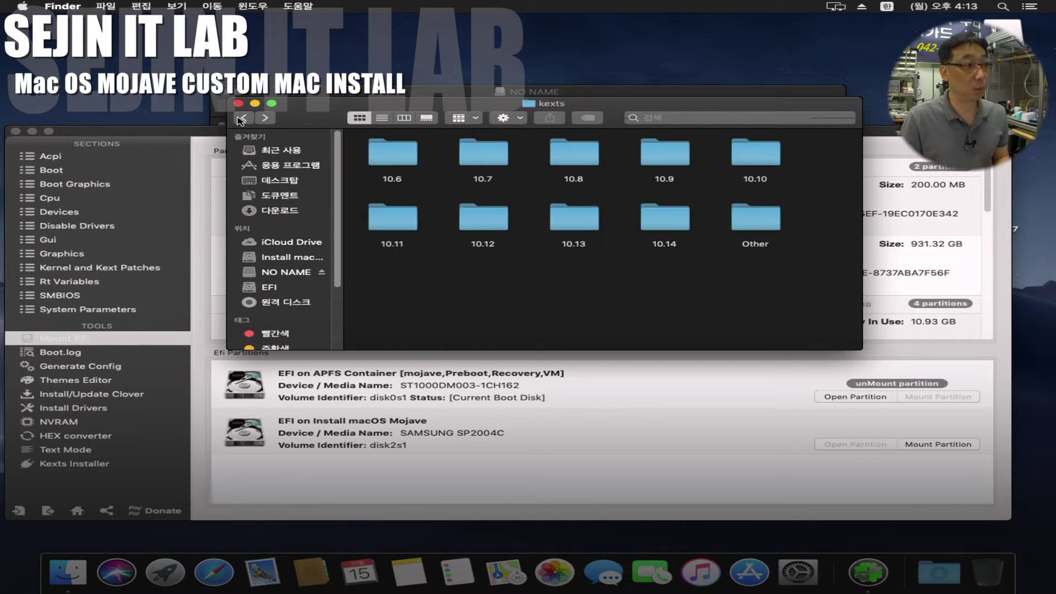
Step: Copy apfs.efi from the desktop into CLOVER/drivers64UEFI and close the Finder windows
click(243, 118)
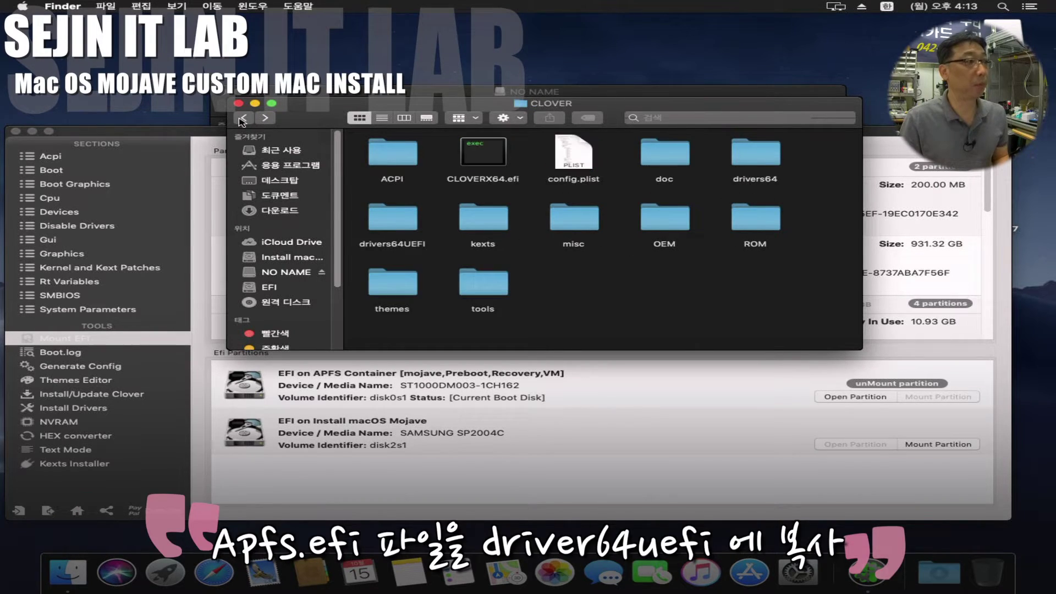
double_click(393, 224)
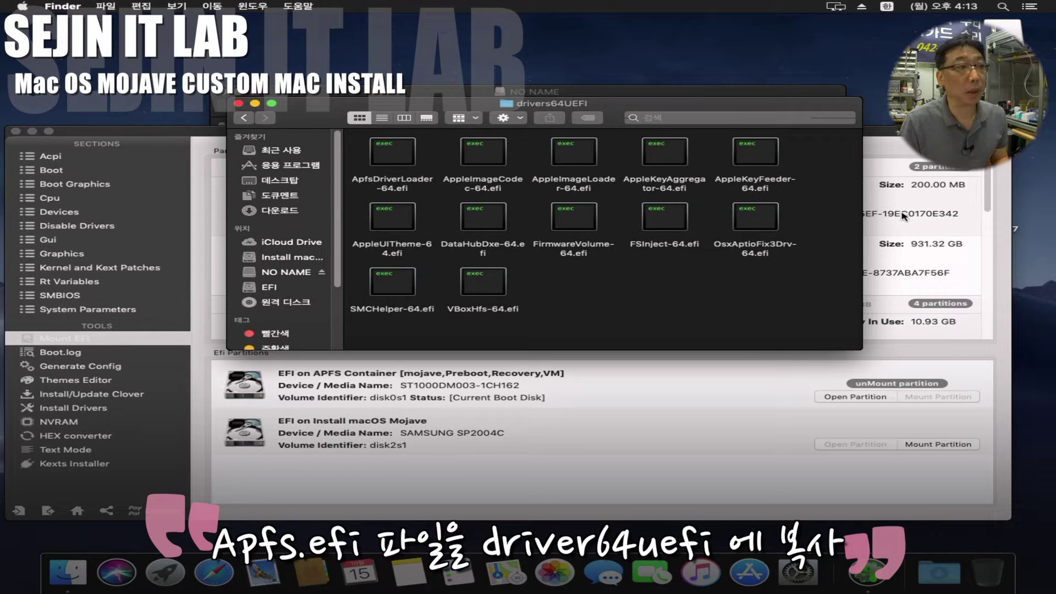
drag(924, 157, 820, 272)
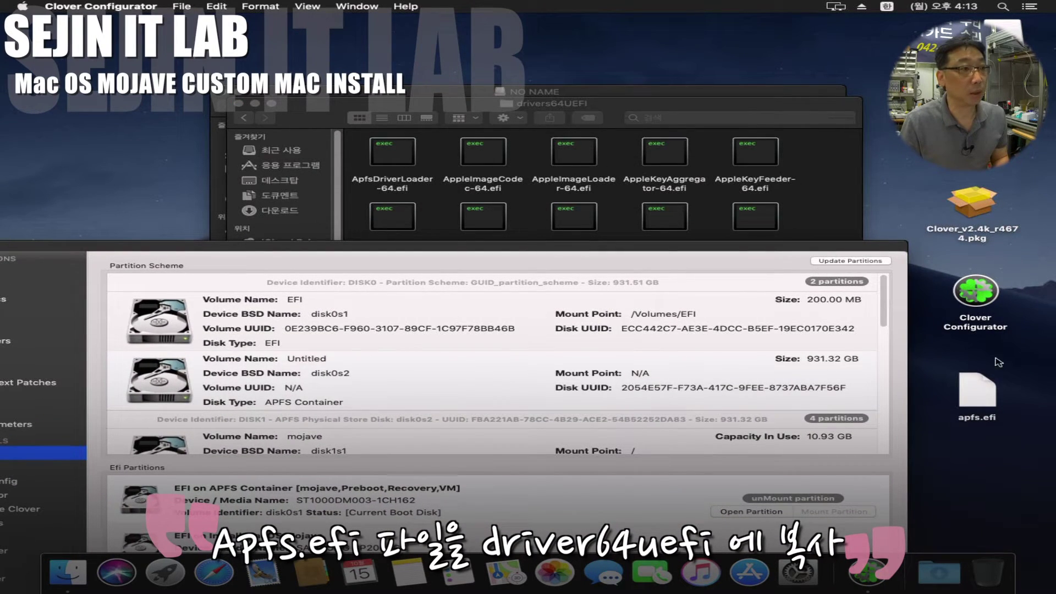
drag(980, 406, 823, 215)
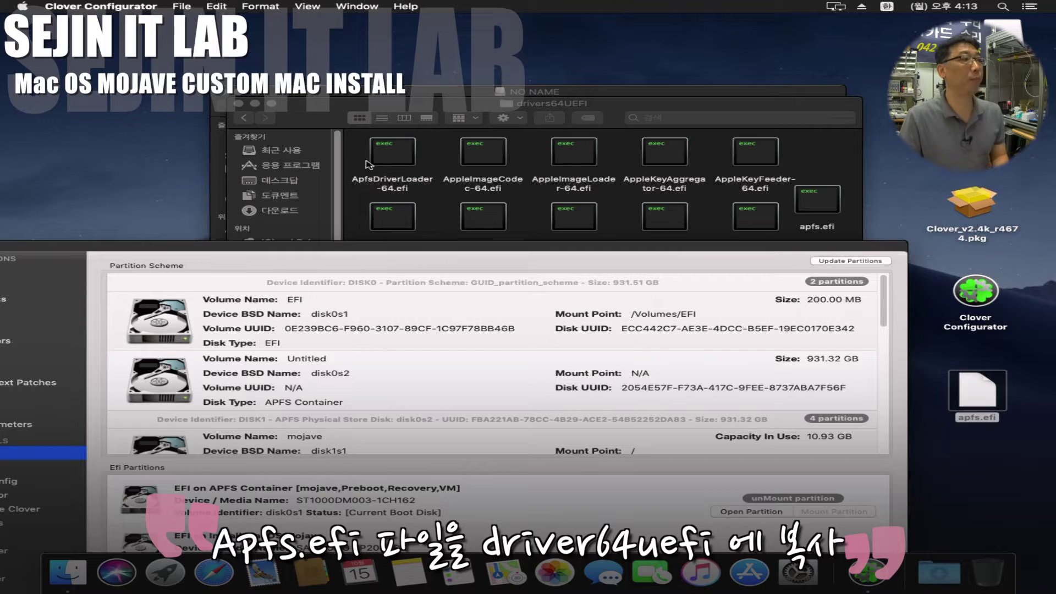
click(308, 108)
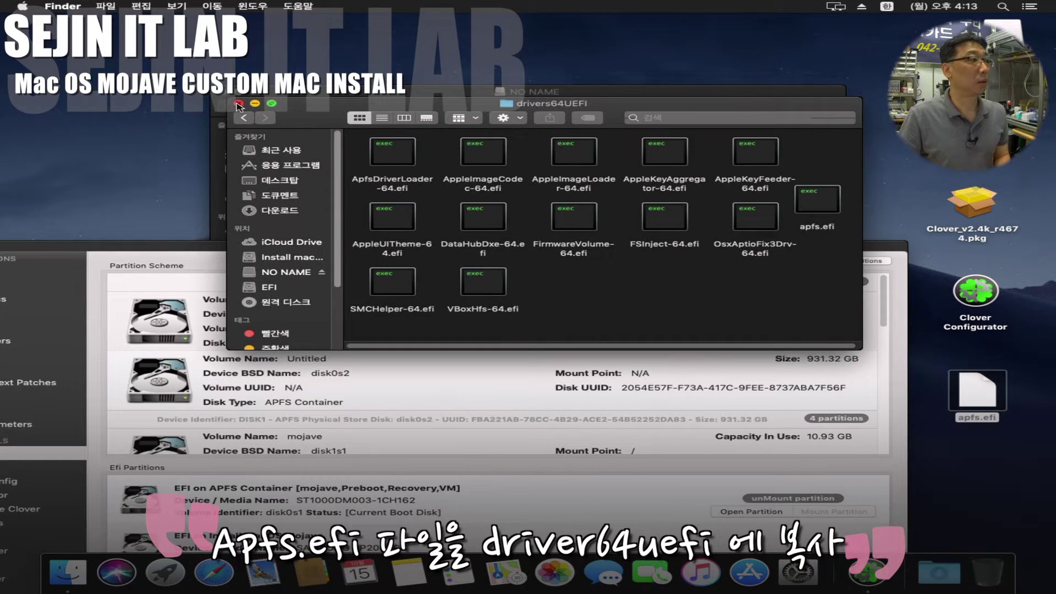
click(239, 103)
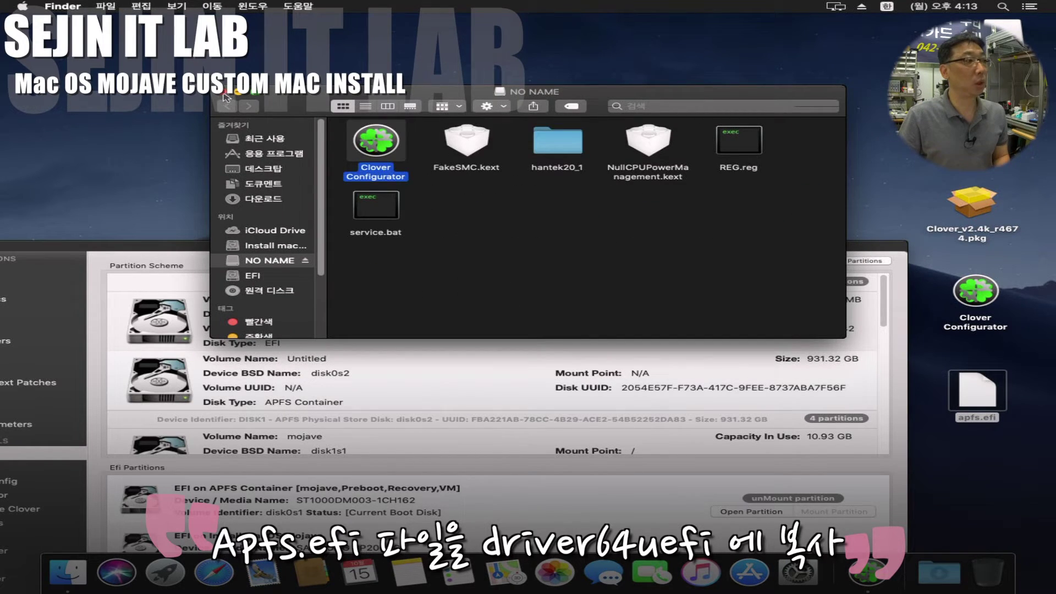
click(226, 92)
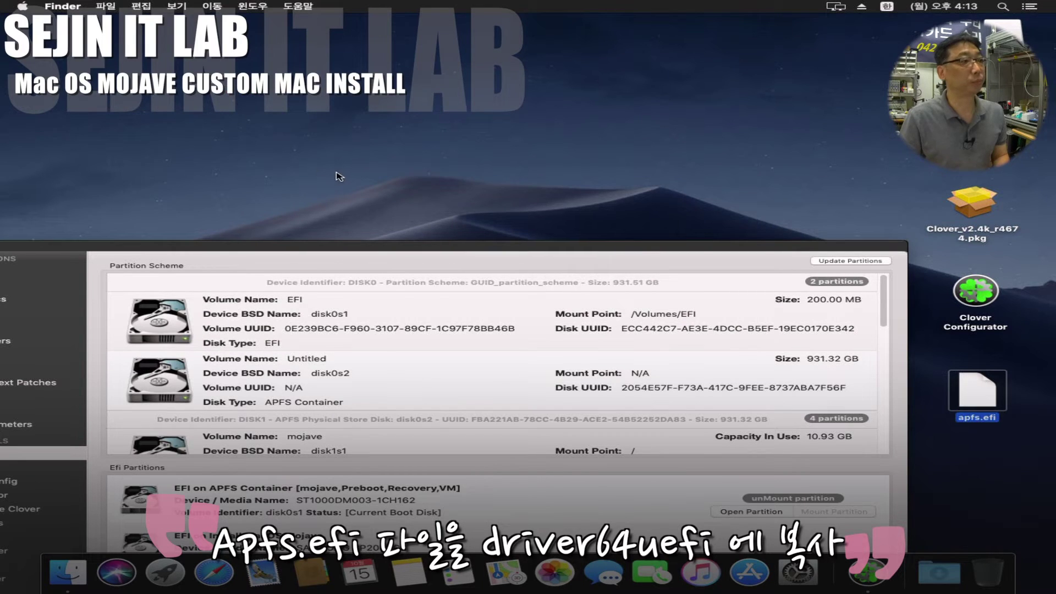
drag(405, 260, 556, 86)
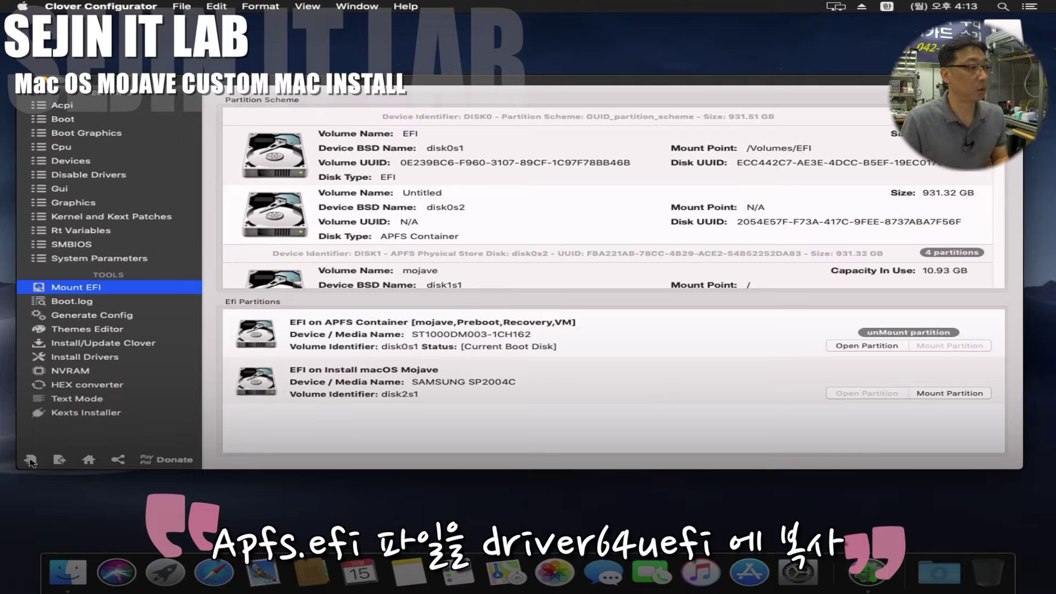
Step: Import the EFI partition's EFI/CLOVER/config.plist into Clover Configurator
click(30, 460)
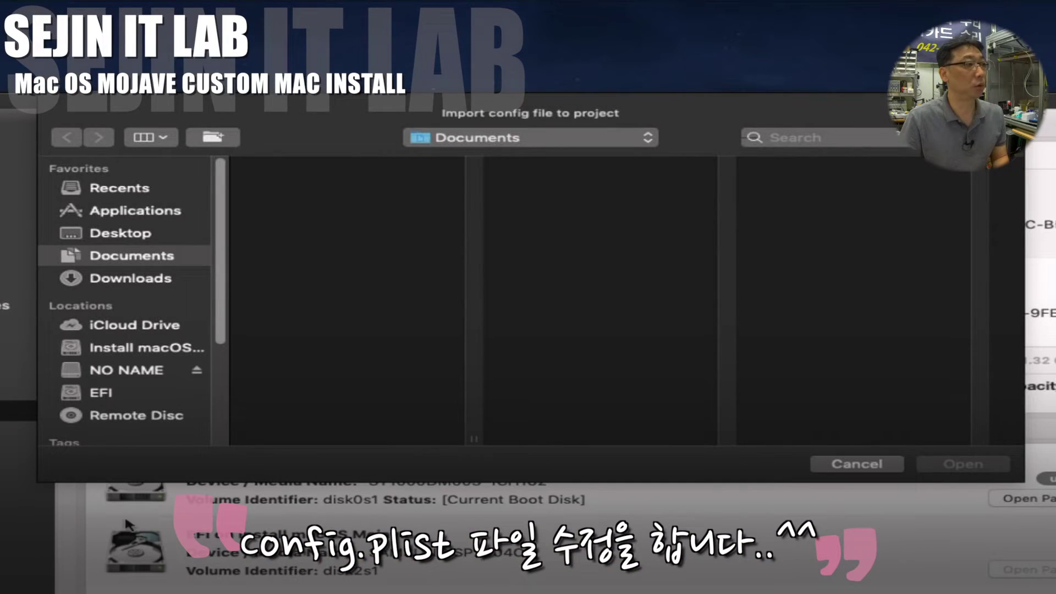
click(105, 394)
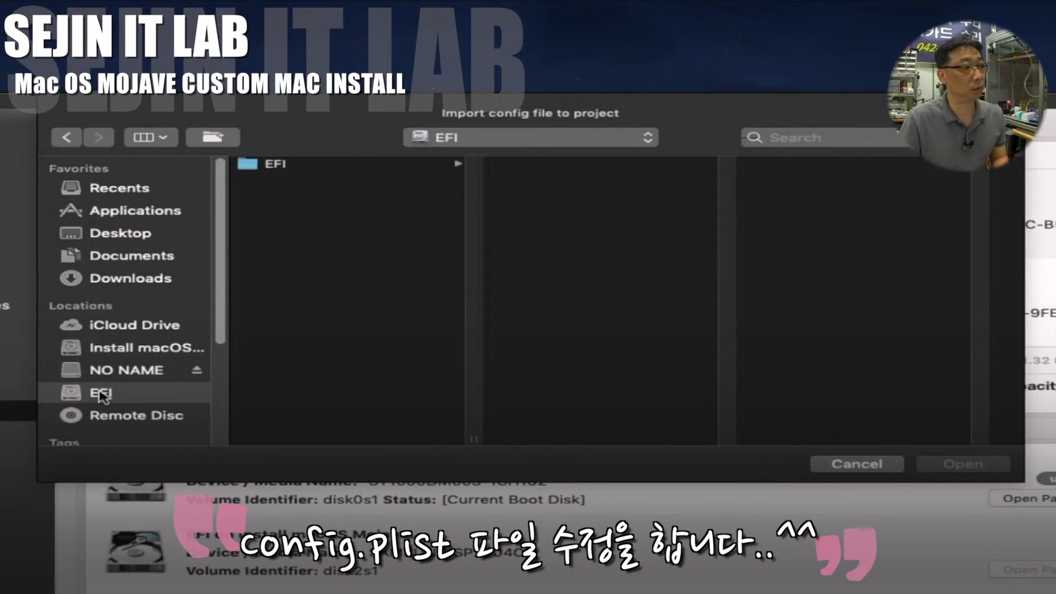
click(367, 165)
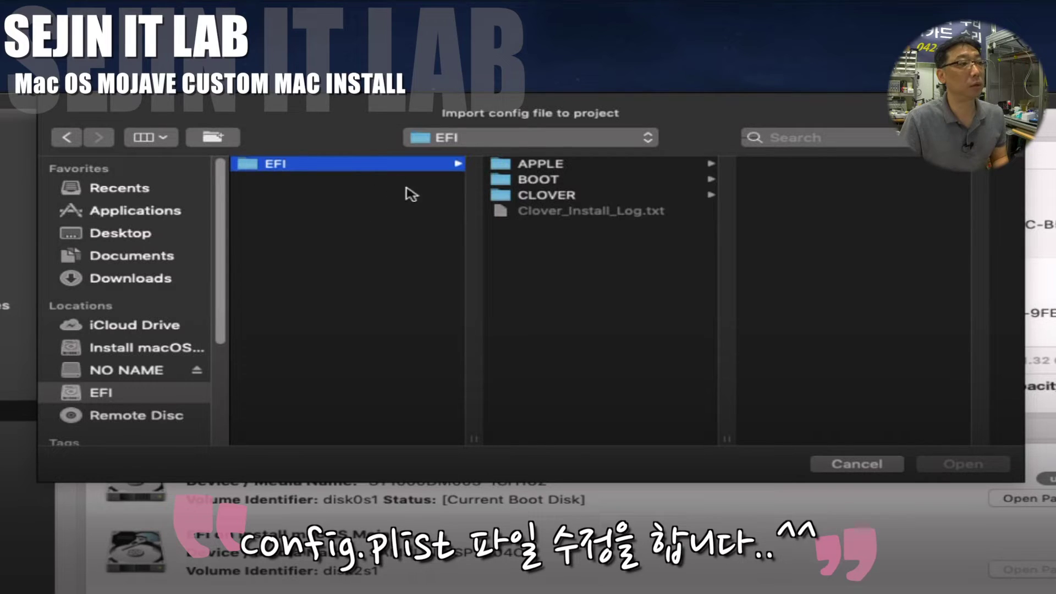
click(593, 196)
click(812, 201)
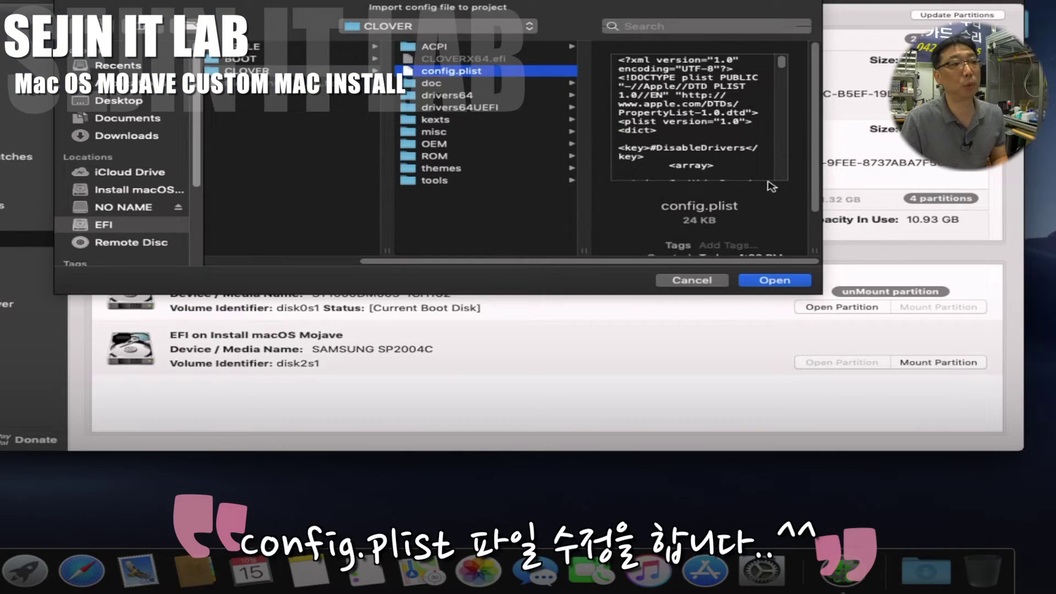
click(783, 283)
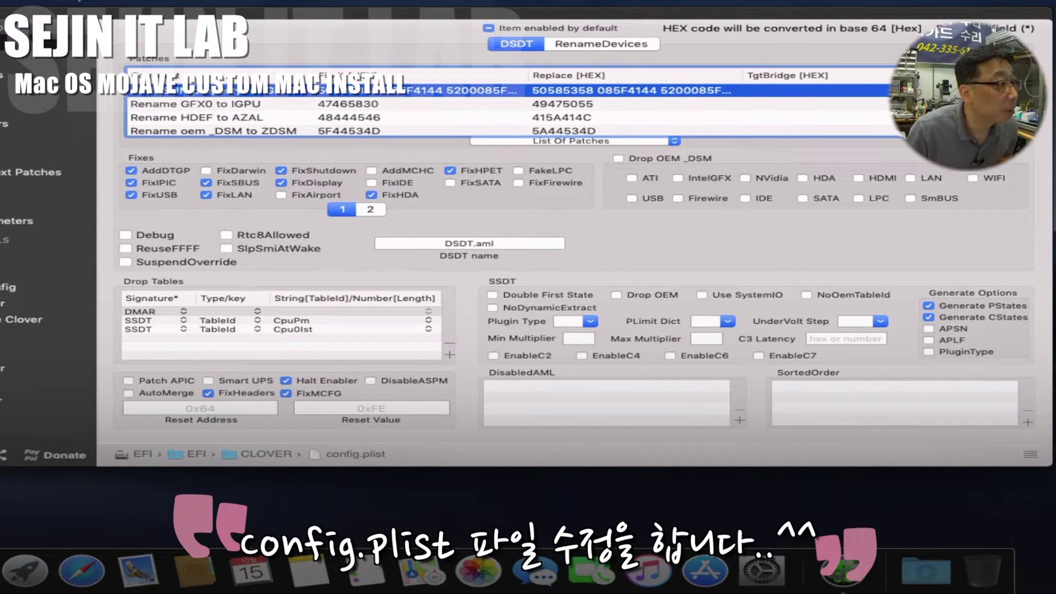
Step: Set the SMBIOS Mac model to MacBookPro11,4
click(44, 204)
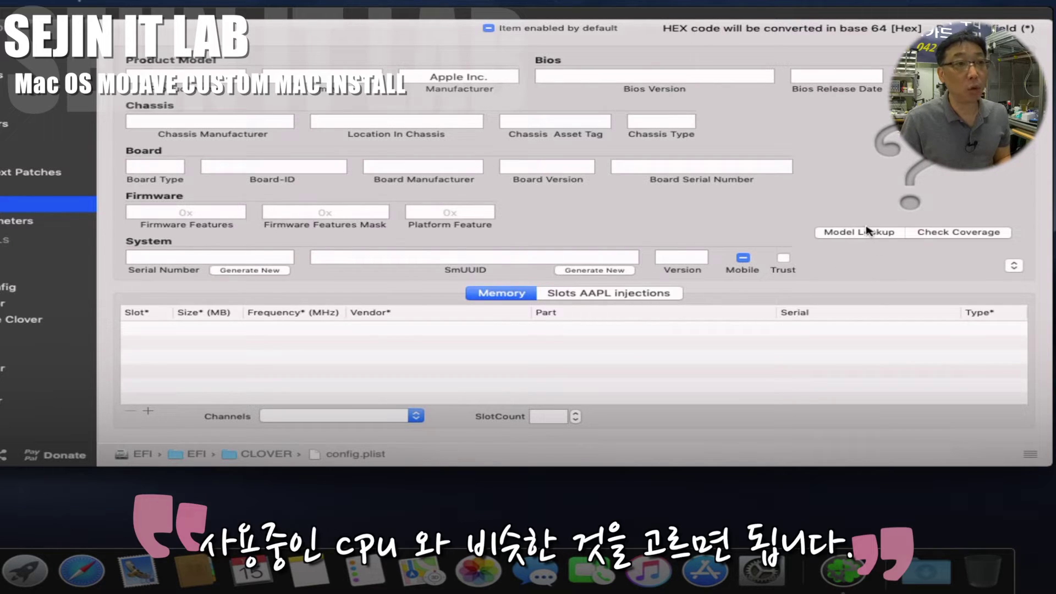
click(1014, 267)
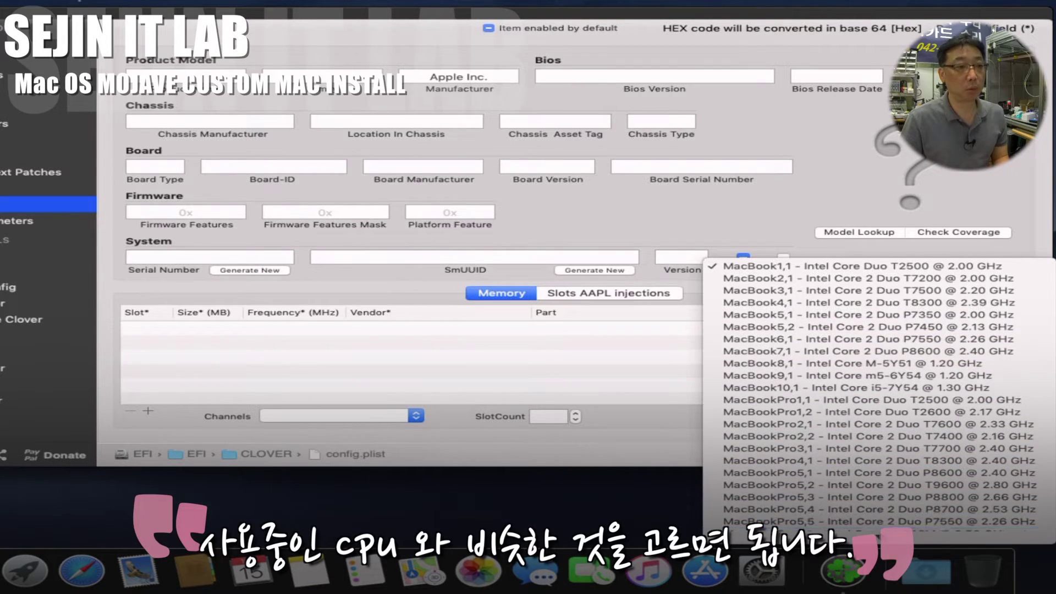
mouse_move(876, 536)
click(876, 365)
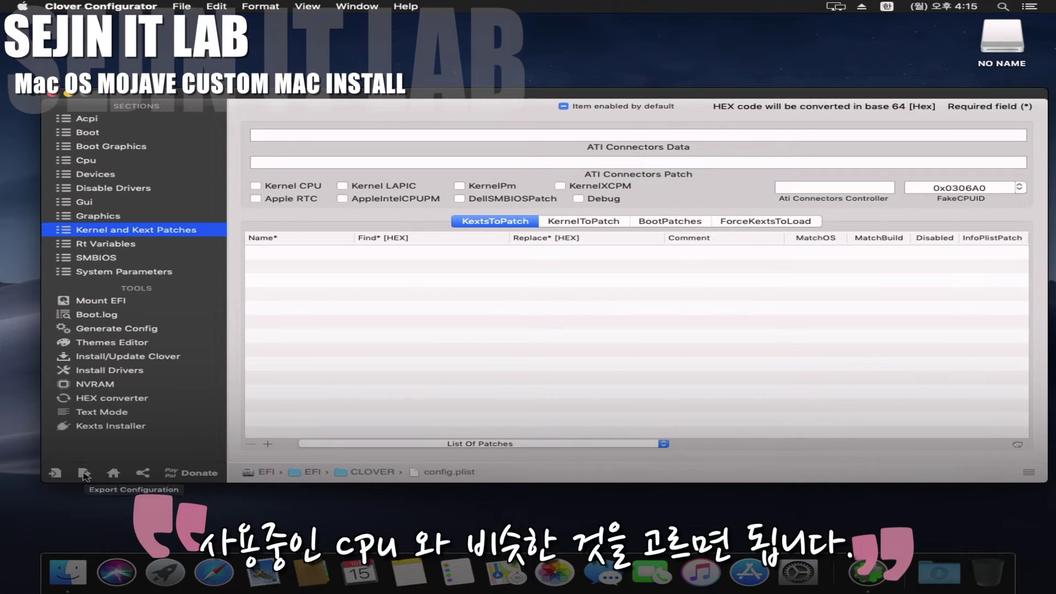
Step: Save config.plist, close Clover Configurator, and choose Shut Down from the Apple menu
click(85, 475)
click(108, 479)
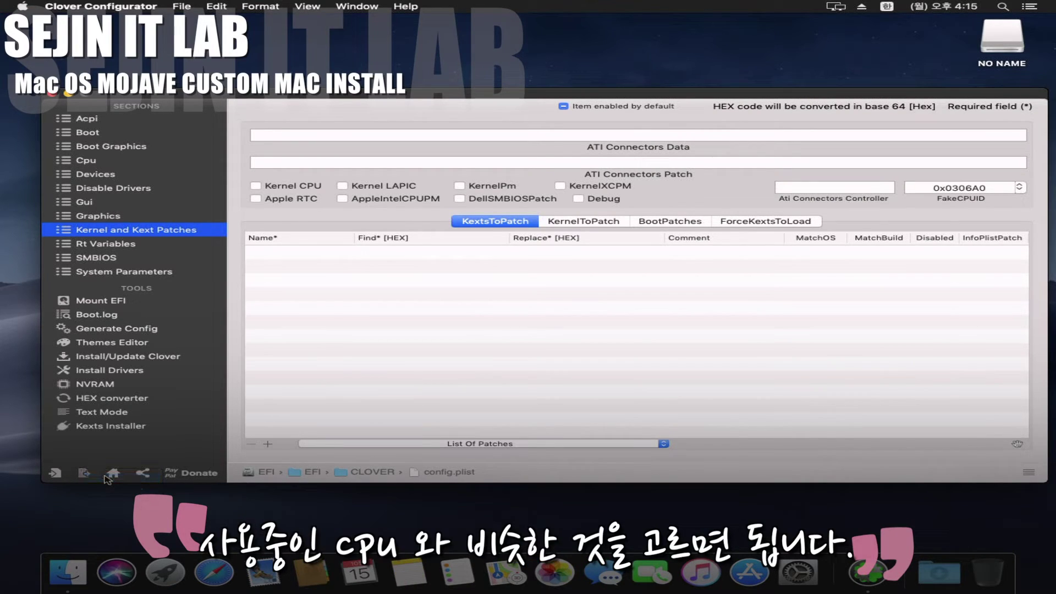
click(55, 96)
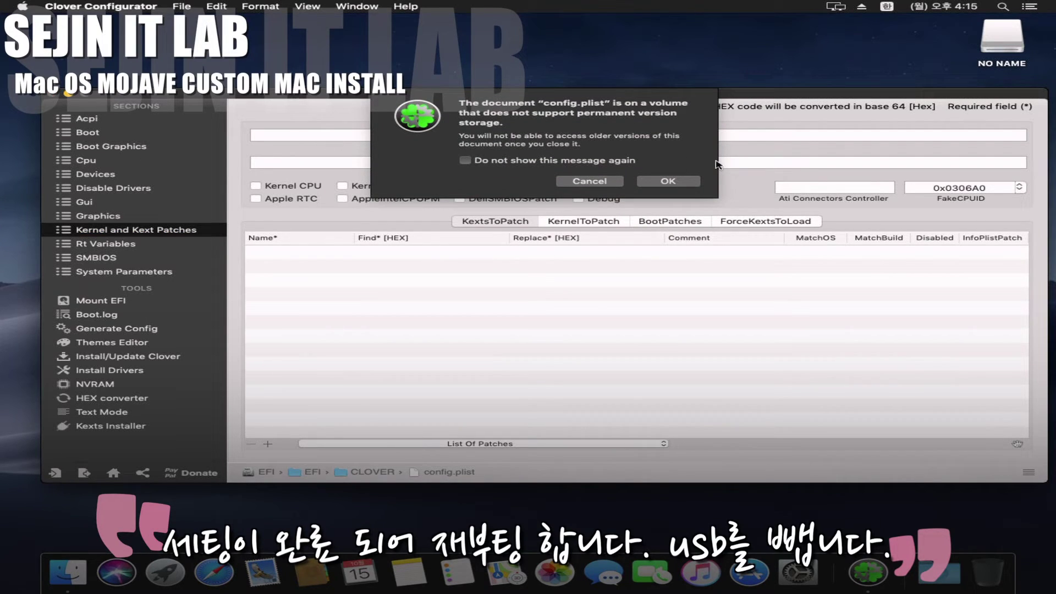
click(667, 182)
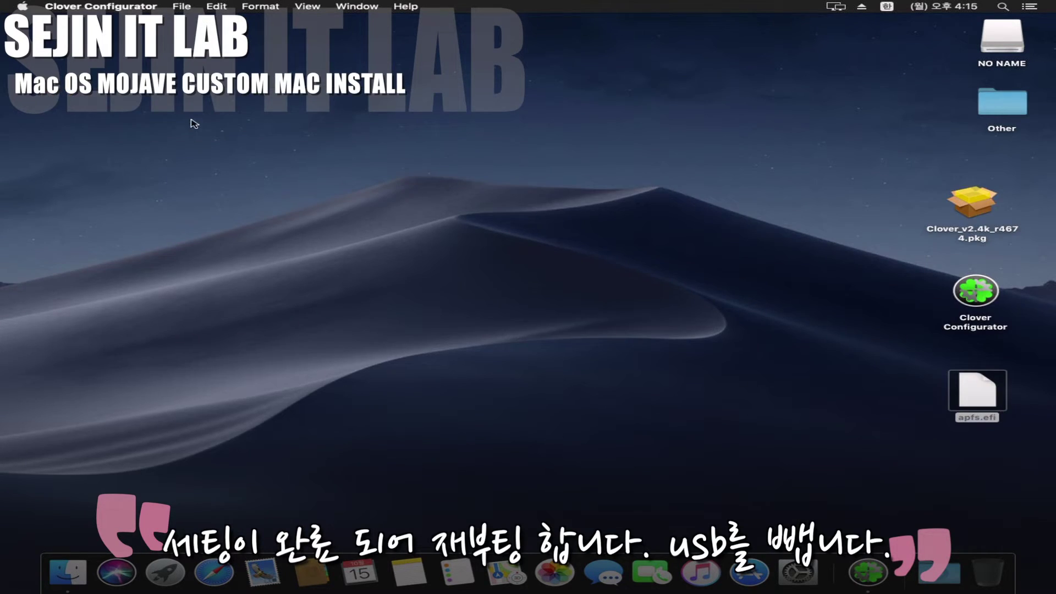
click(22, 7)
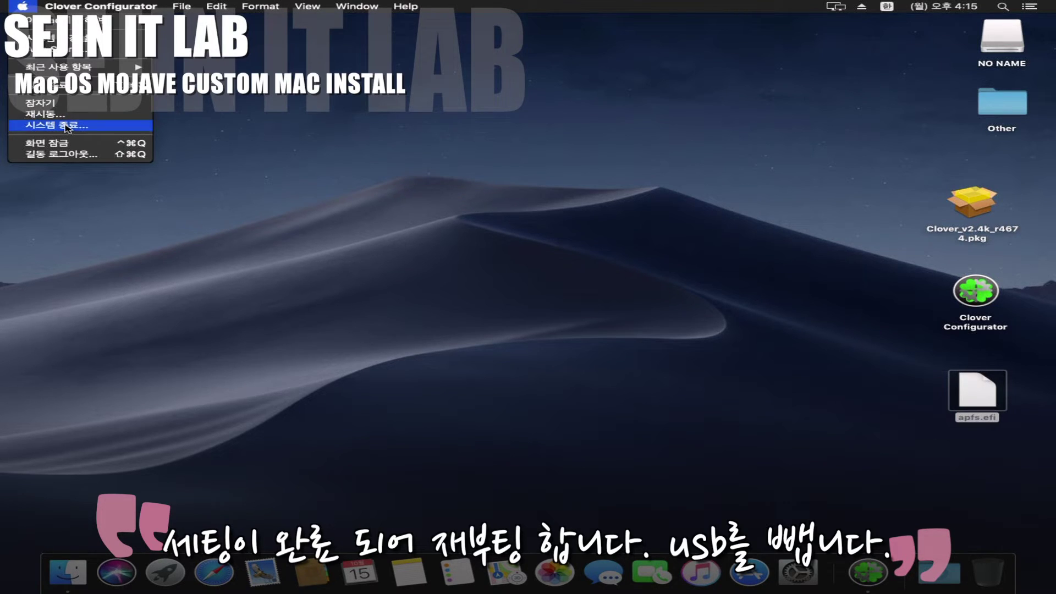
click(67, 127)
Step: Shut down, boot Mojave from its own disk, and sign in with the account password
click(654, 218)
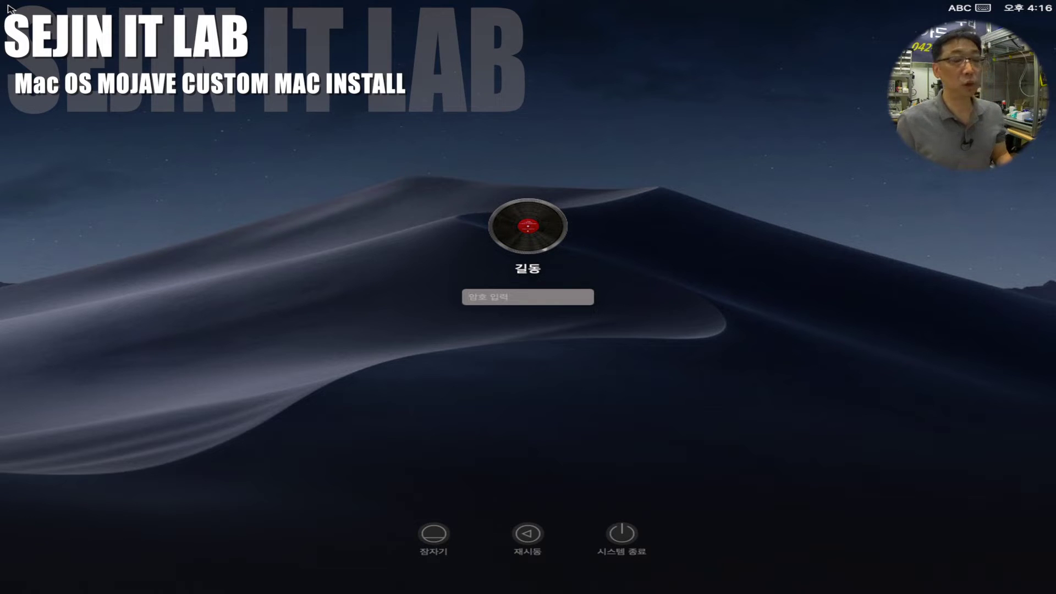
text(1)
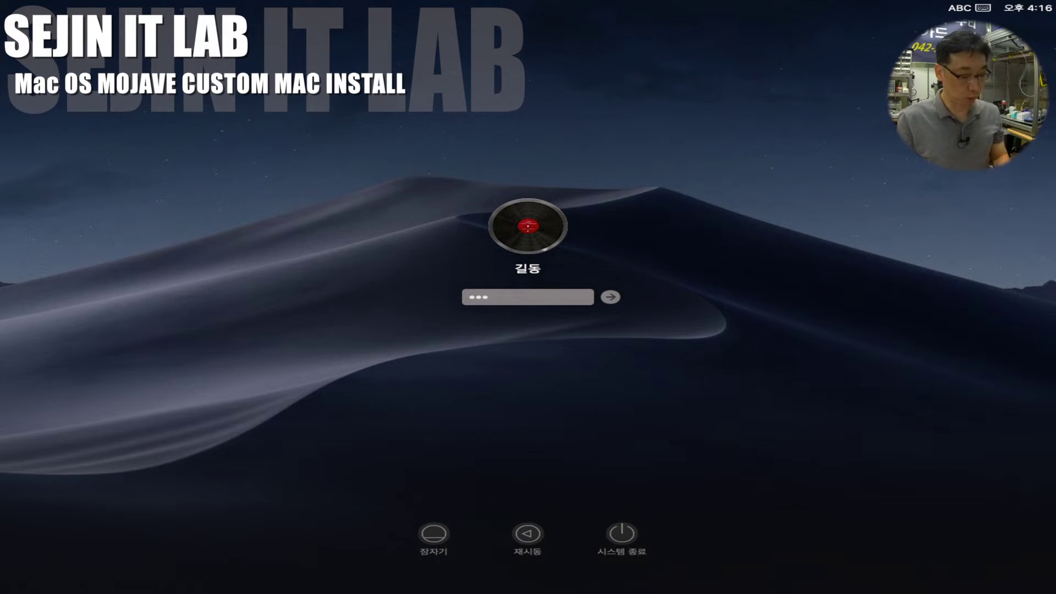
key(Return)
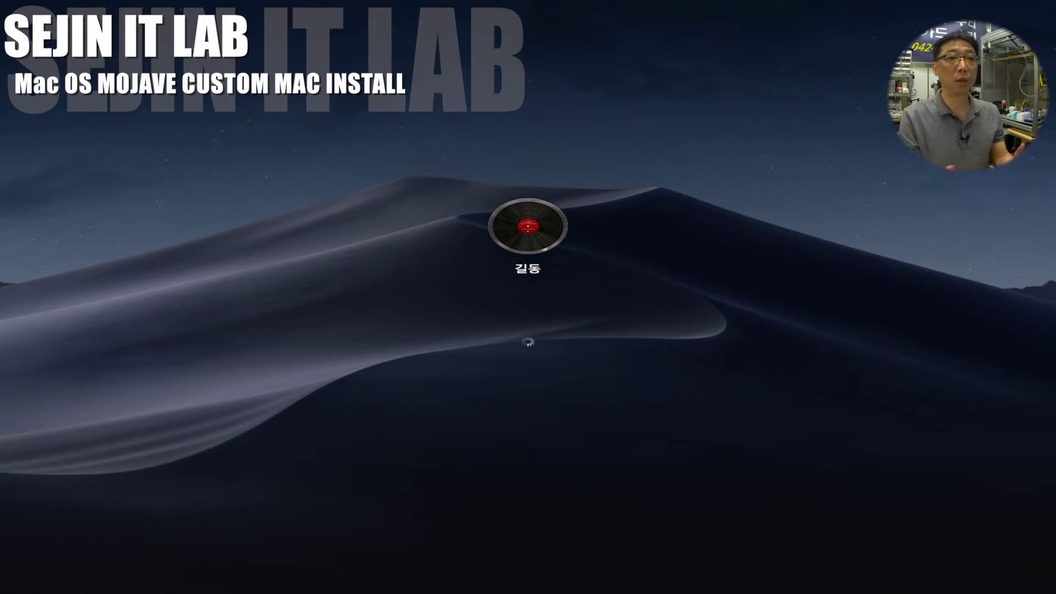